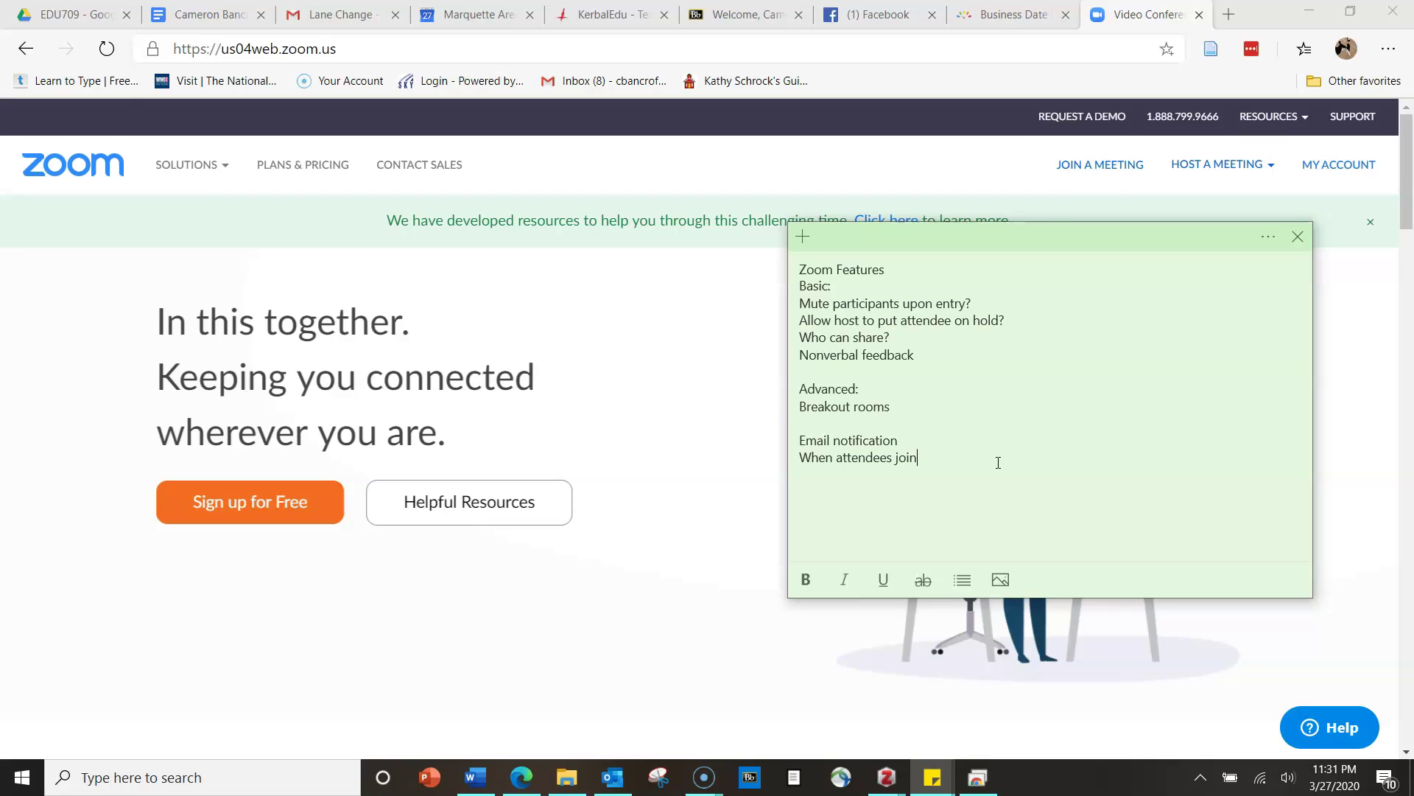
- Move the Zoom Features note away from the page content and bring the Zoom home page to the front
drag(963, 251, 711, 231)
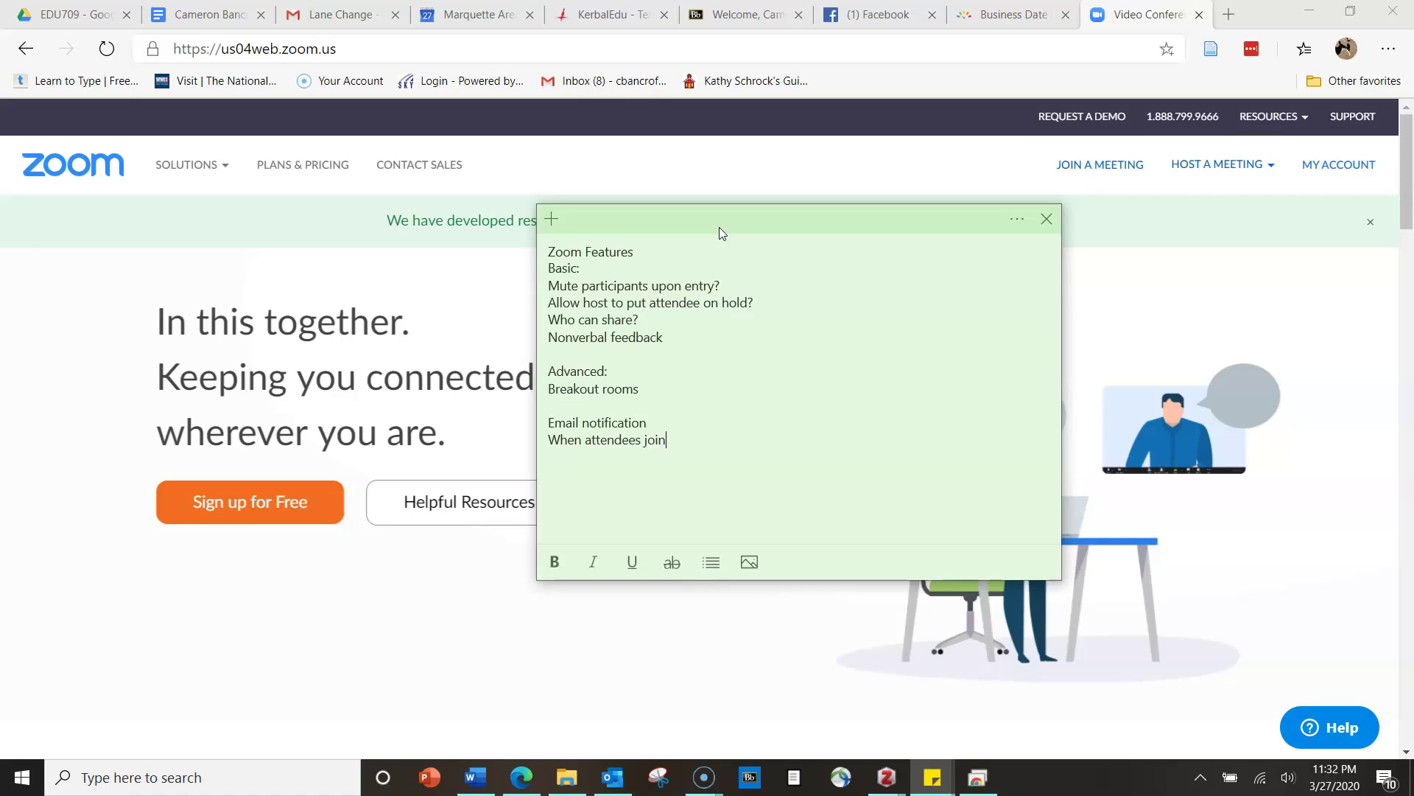
drag(719, 227, 785, 471)
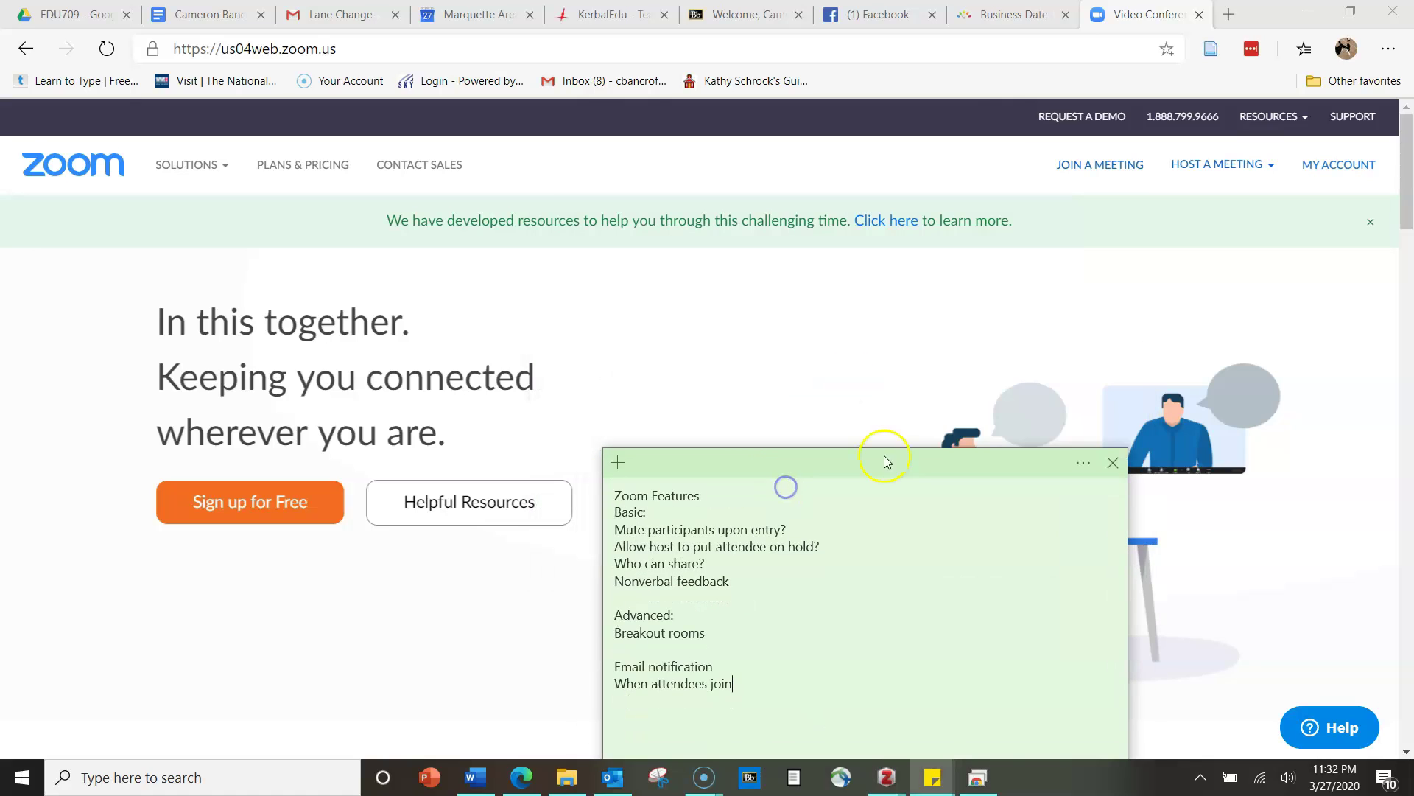
click(897, 440)
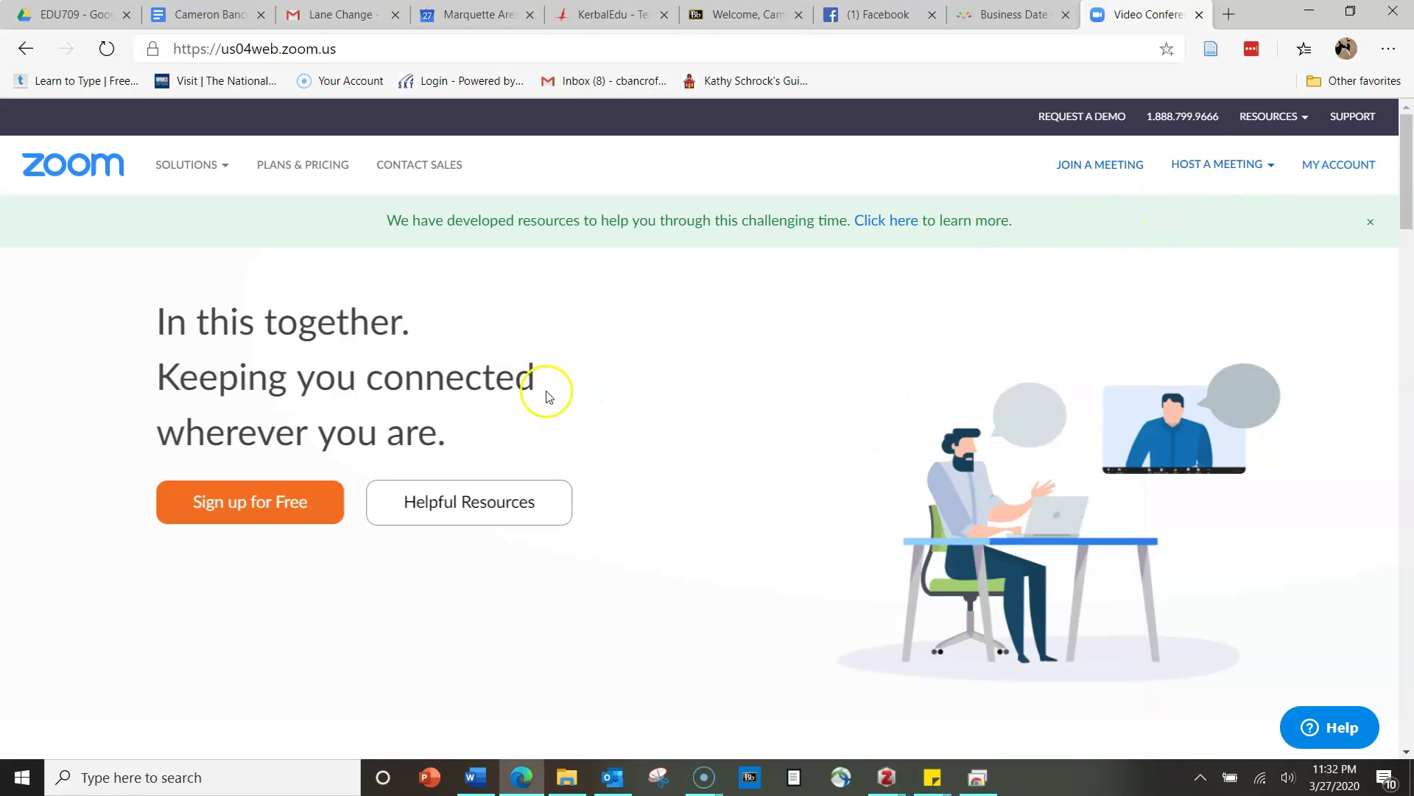
- Open the Zoom account's profile page and look over its details
click(1222, 163)
click(1337, 164)
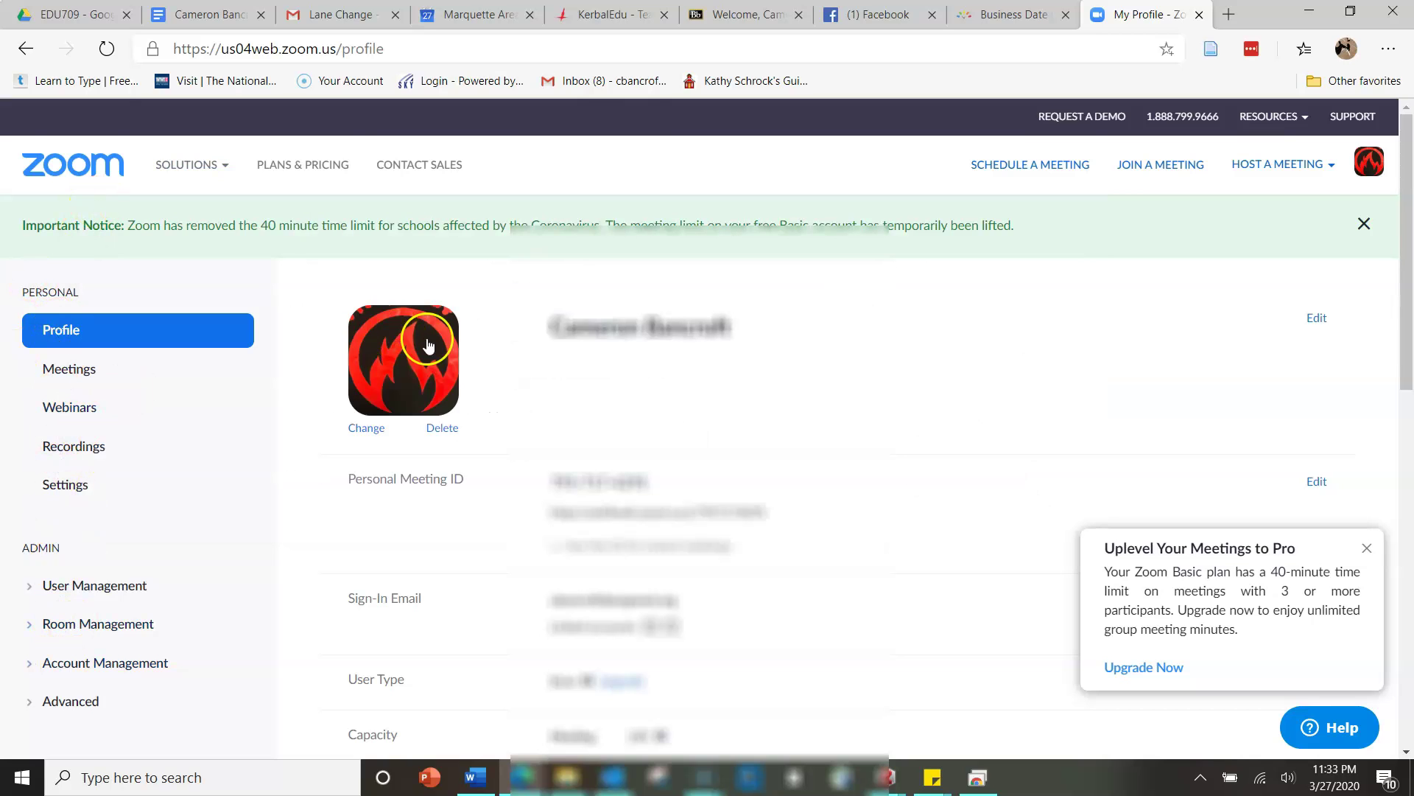
scroll(630, 369, down, 1)
scroll(630, 368, down, 2)
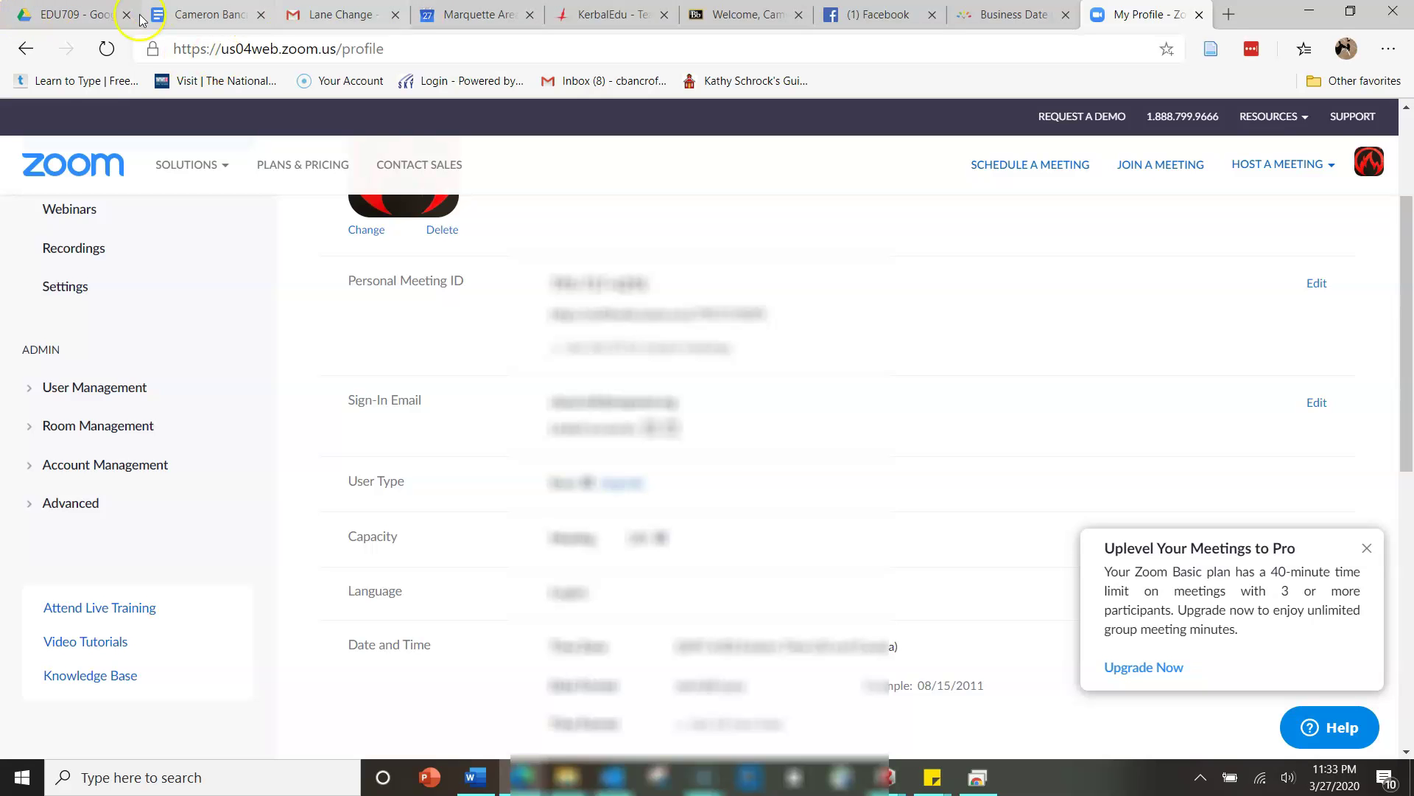
scroll(329, 517, up, 1)
scroll(309, 512, up, 1)
- Look at the Meetings and Recordings pages and open the Schedule Meeting section of the account settings
click(73, 368)
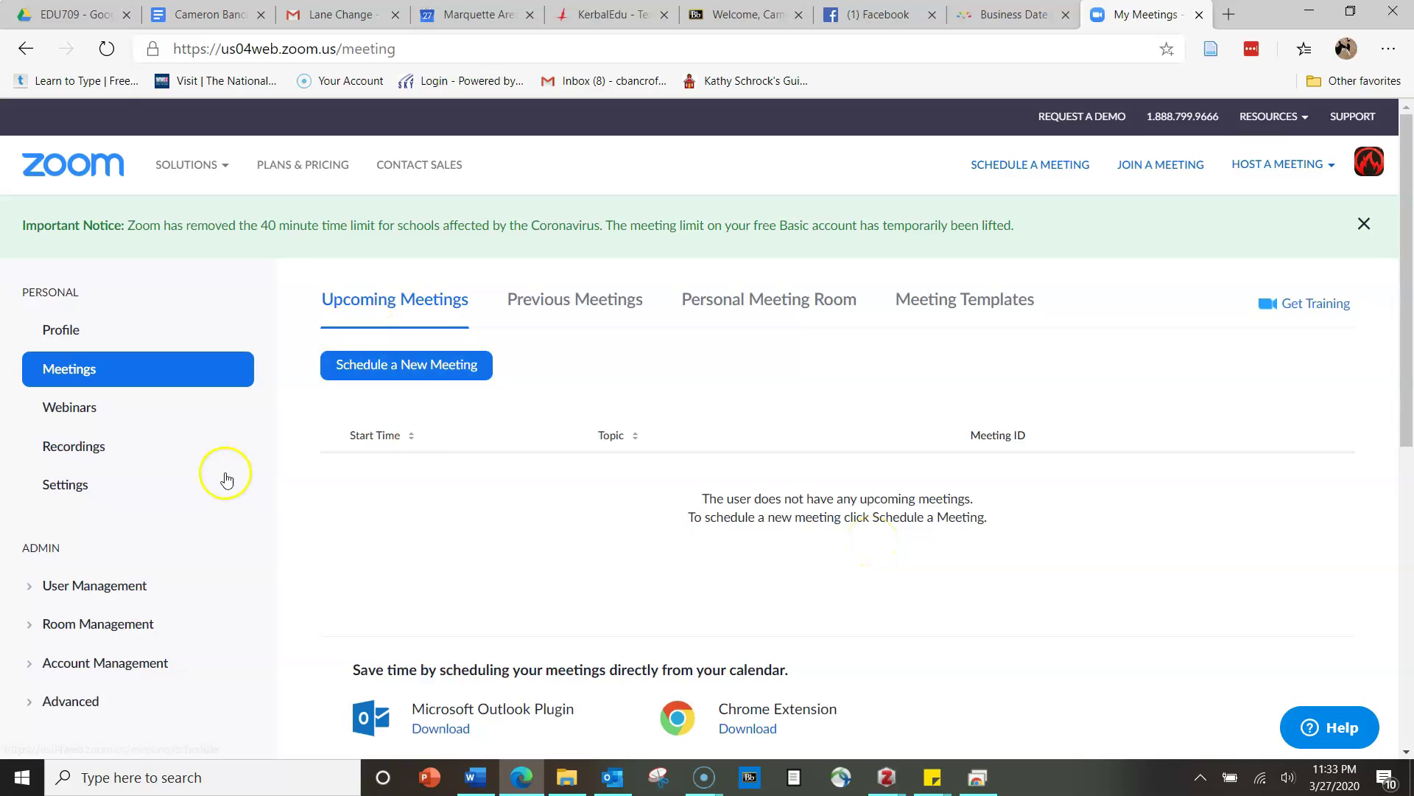
click(58, 458)
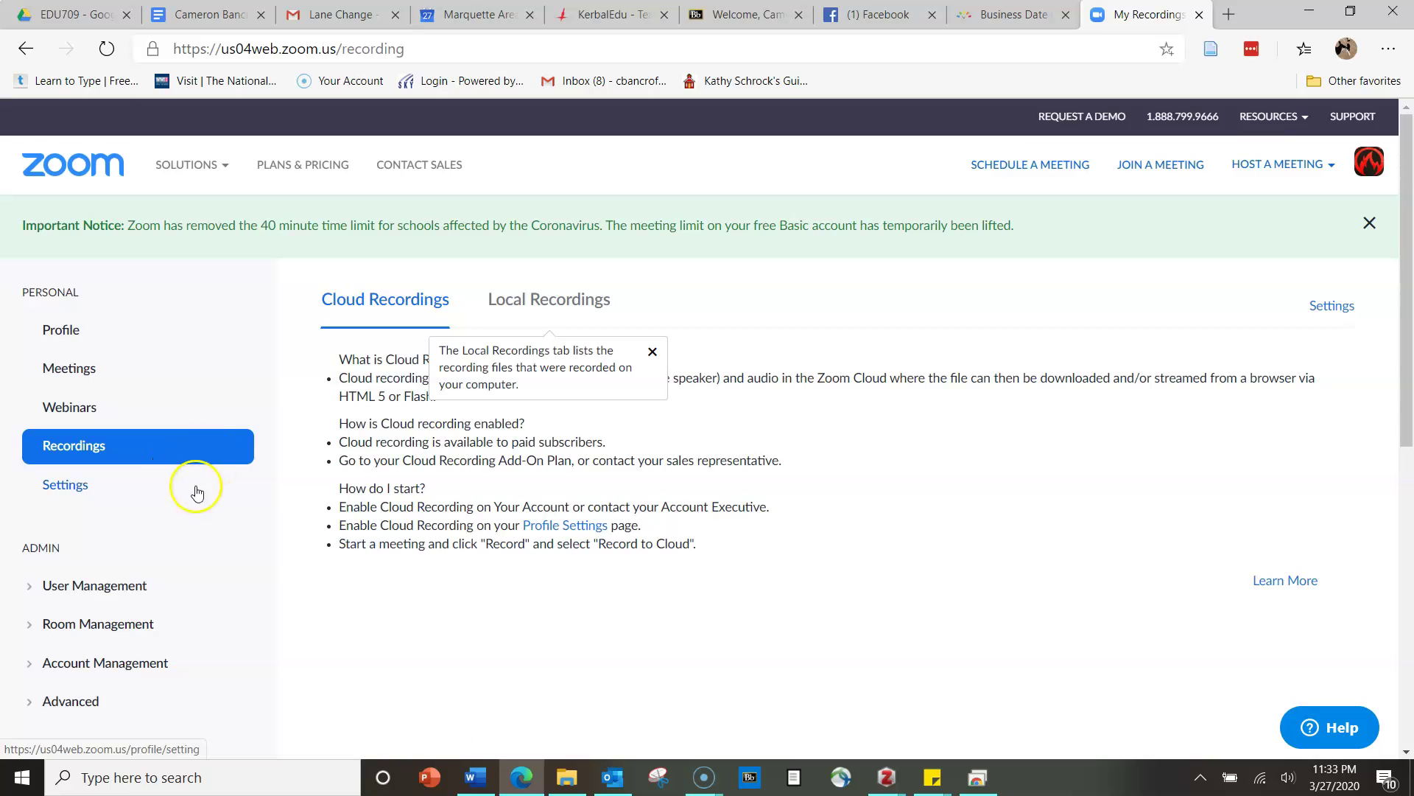
click(64, 483)
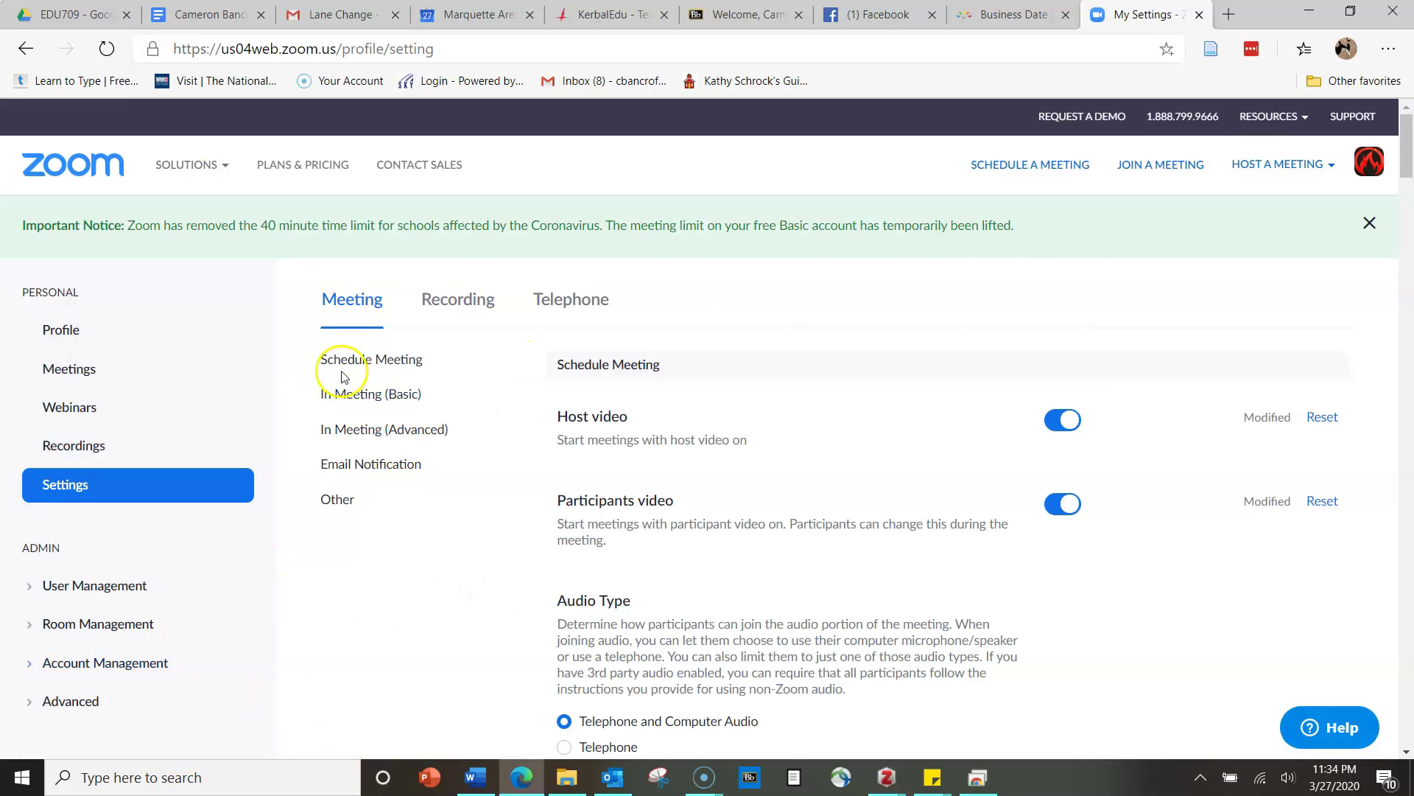
click(401, 362)
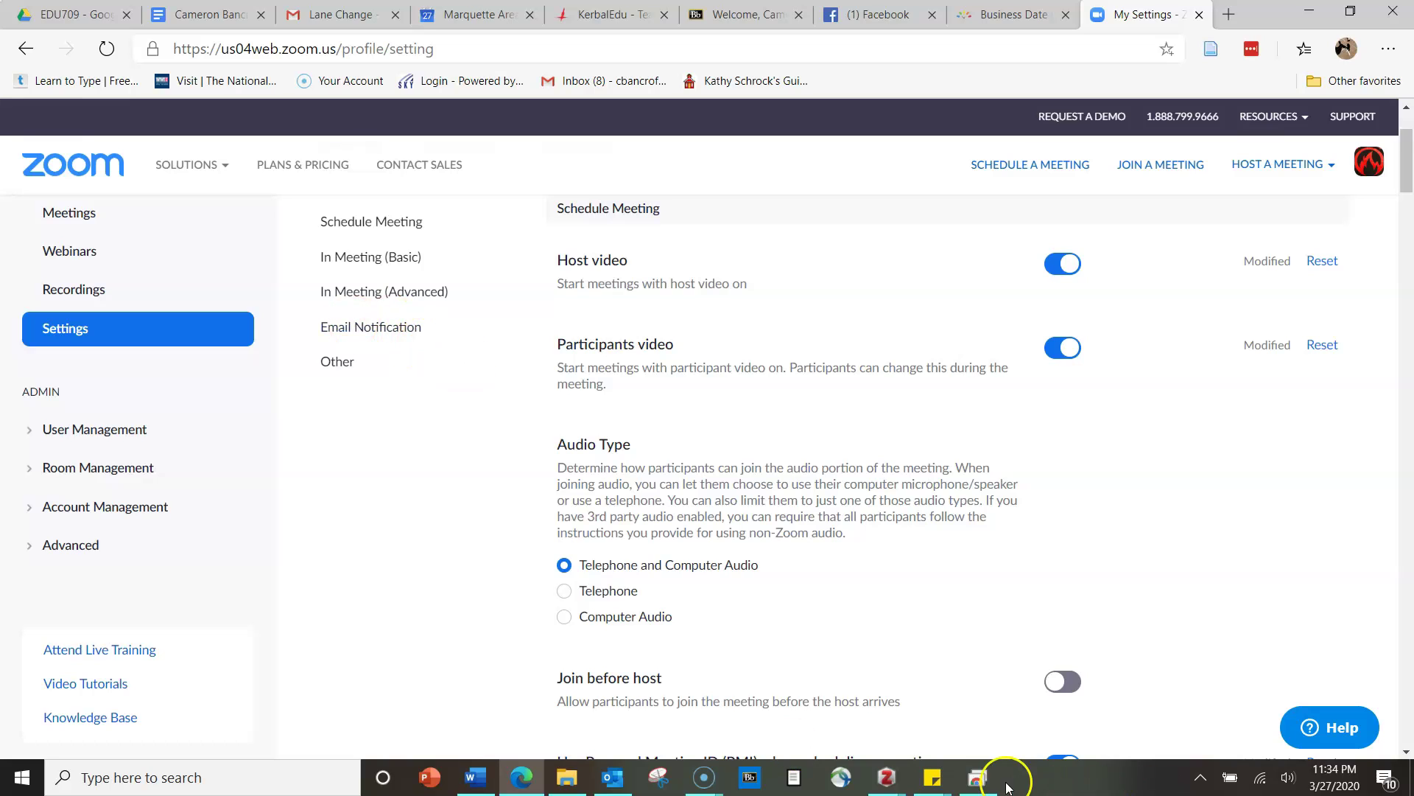
- Bring back the Zoom Features note, narrow it, and place it beside the meeting settings without covering their switches
click(932, 775)
click(988, 651)
drag(972, 480, 372, 151)
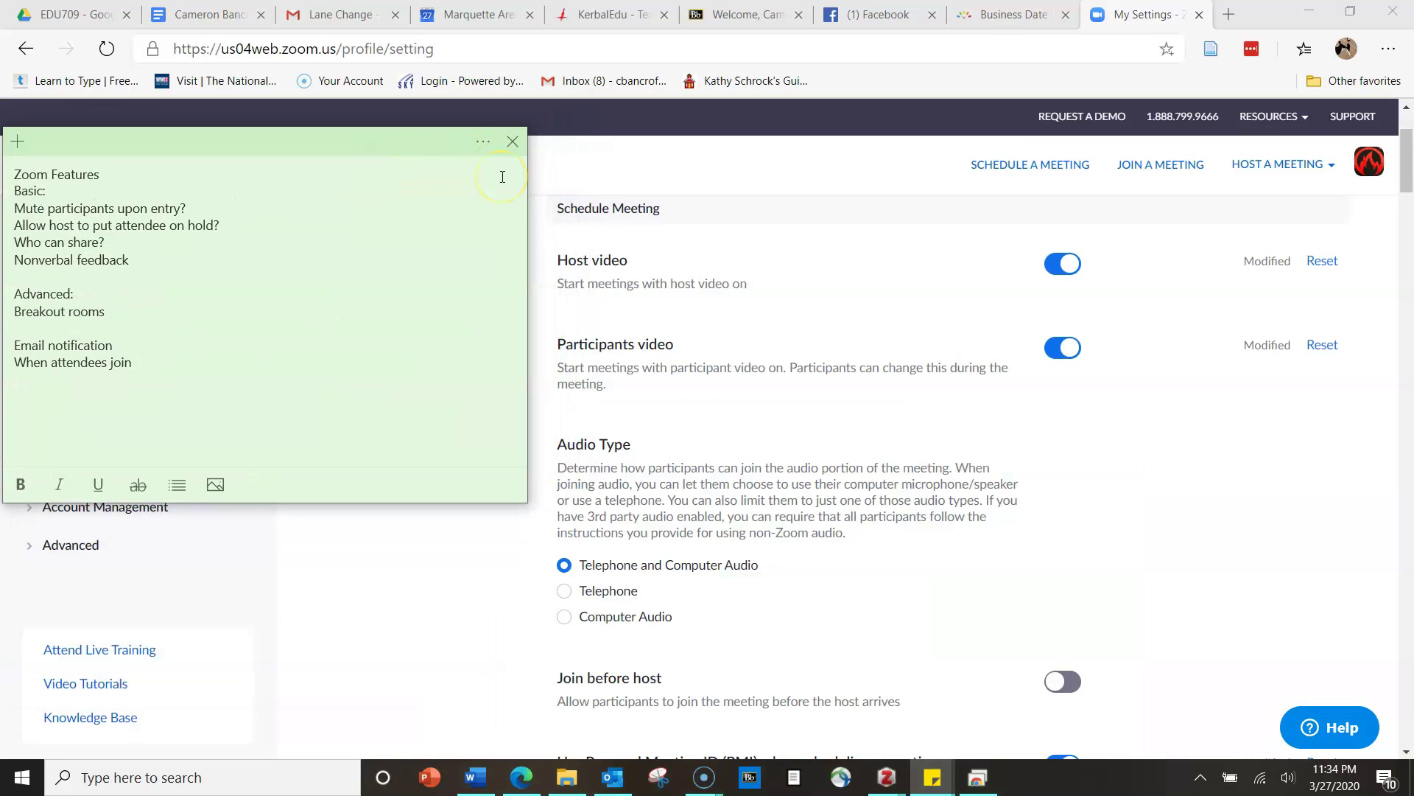
scroll(719, 437, down, 1)
scroll(718, 437, up, 1)
drag(423, 143, 1063, 280)
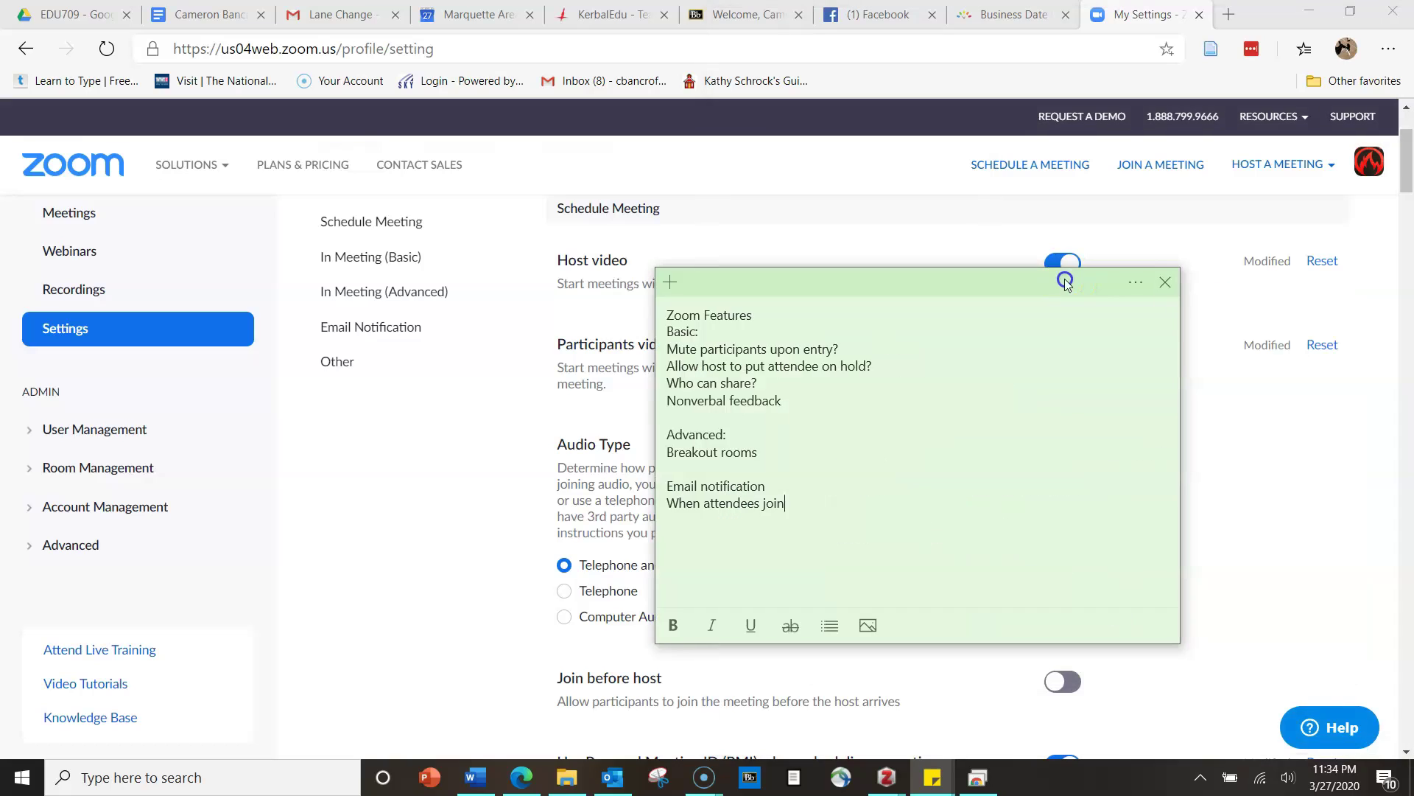
click(1156, 361)
drag(1181, 363, 894, 388)
drag(785, 289, 1282, 221)
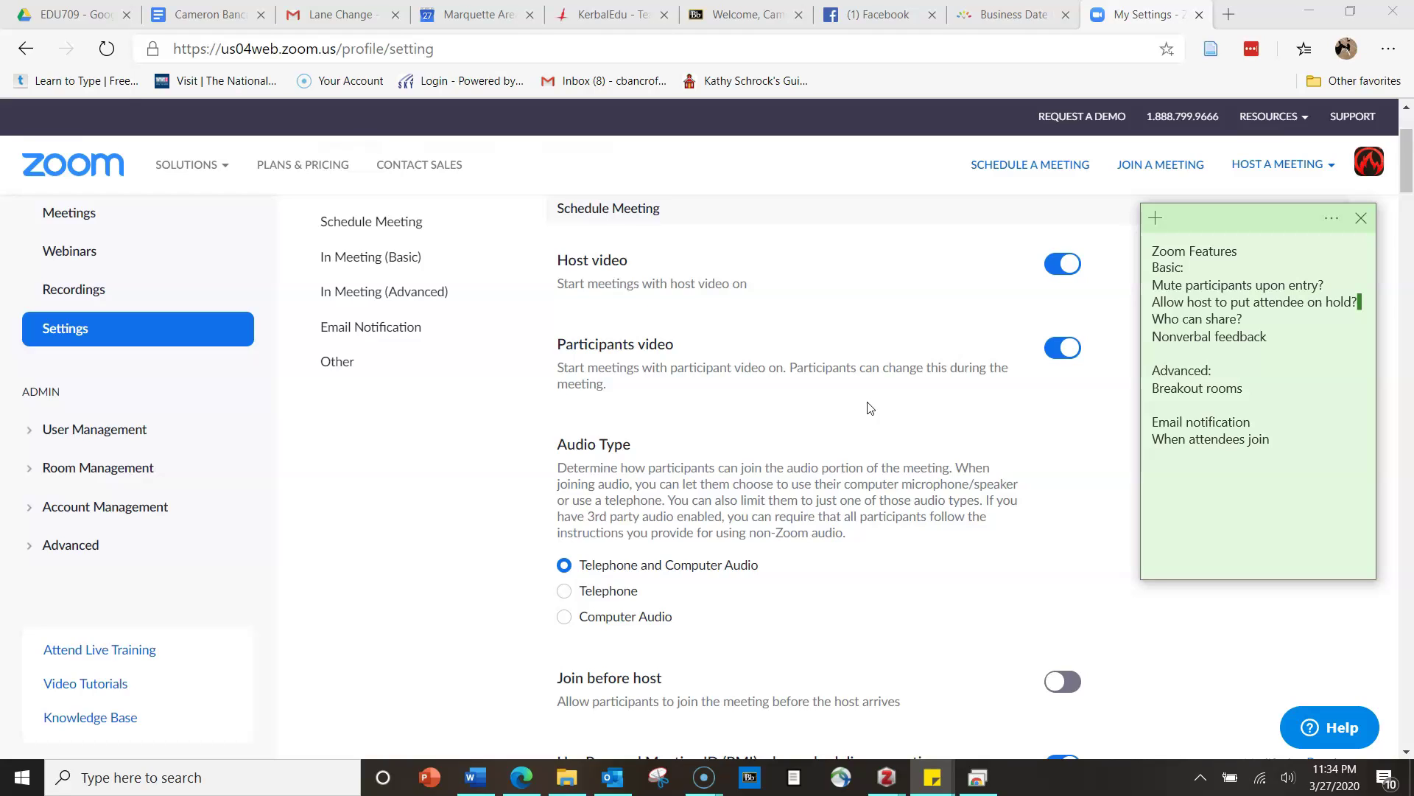
- Review the Schedule Meeting settings and the In Meeting (Basic) settings as far as the screen sharing options
scroll(888, 413, down, 3)
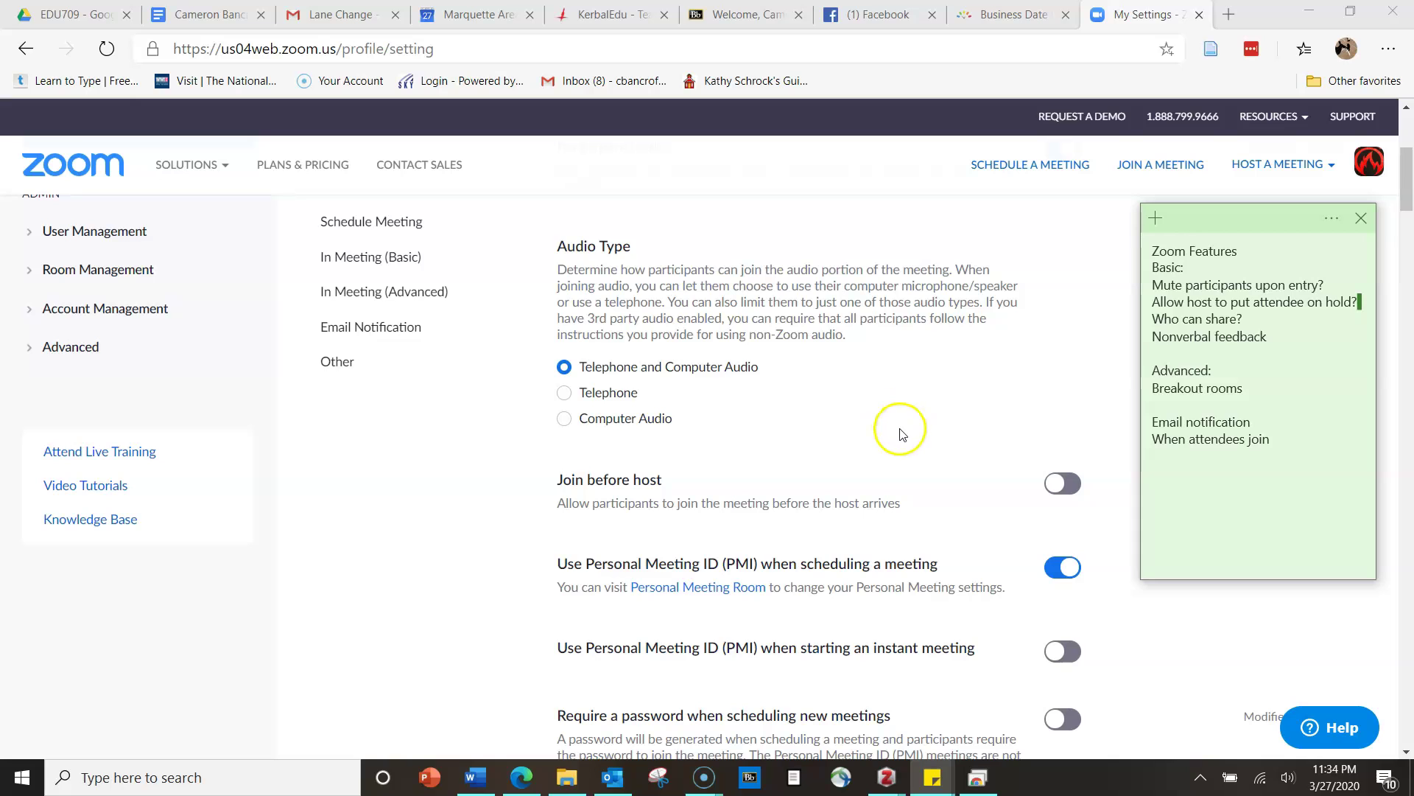
scroll(911, 467, down, 1)
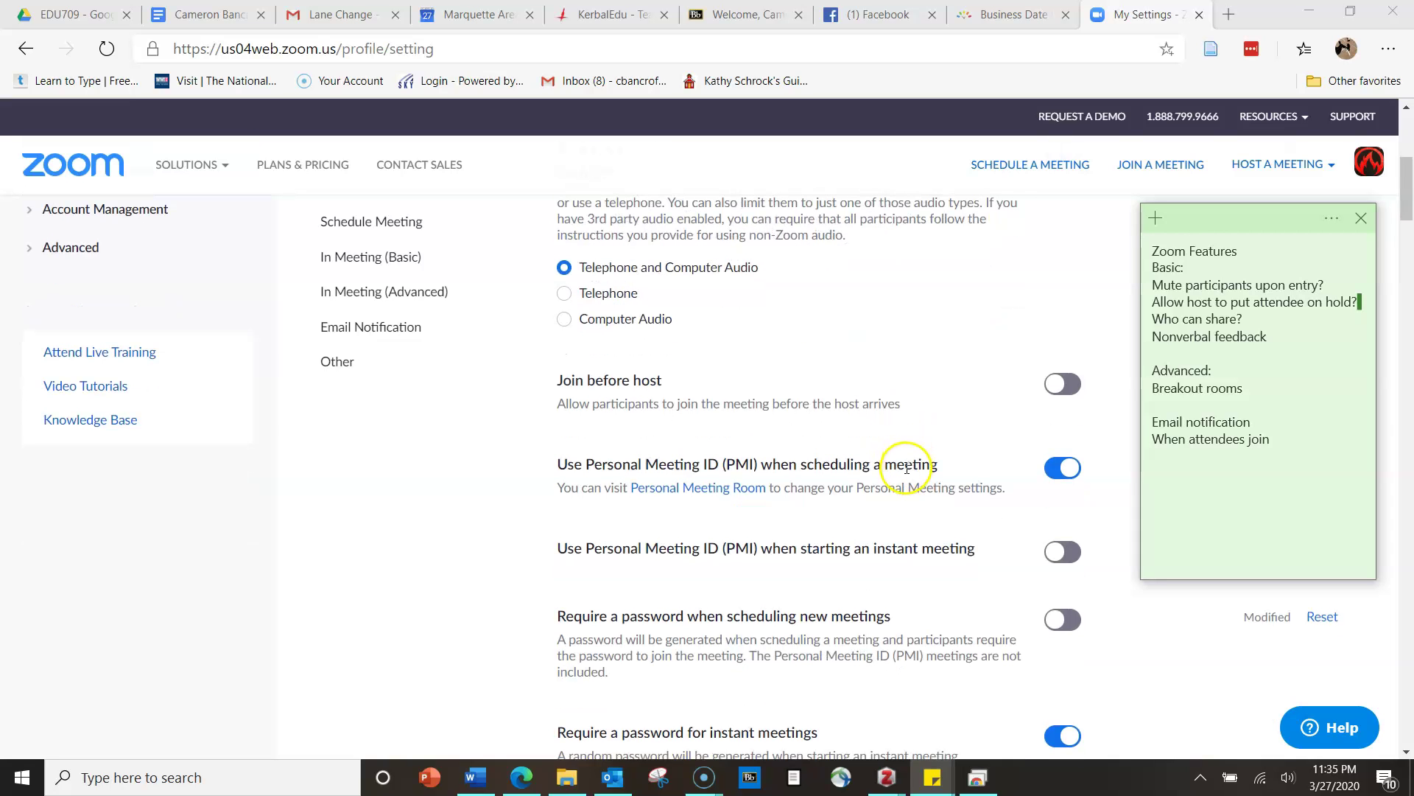
scroll(911, 470, down, 2)
scroll(891, 468, up, 6)
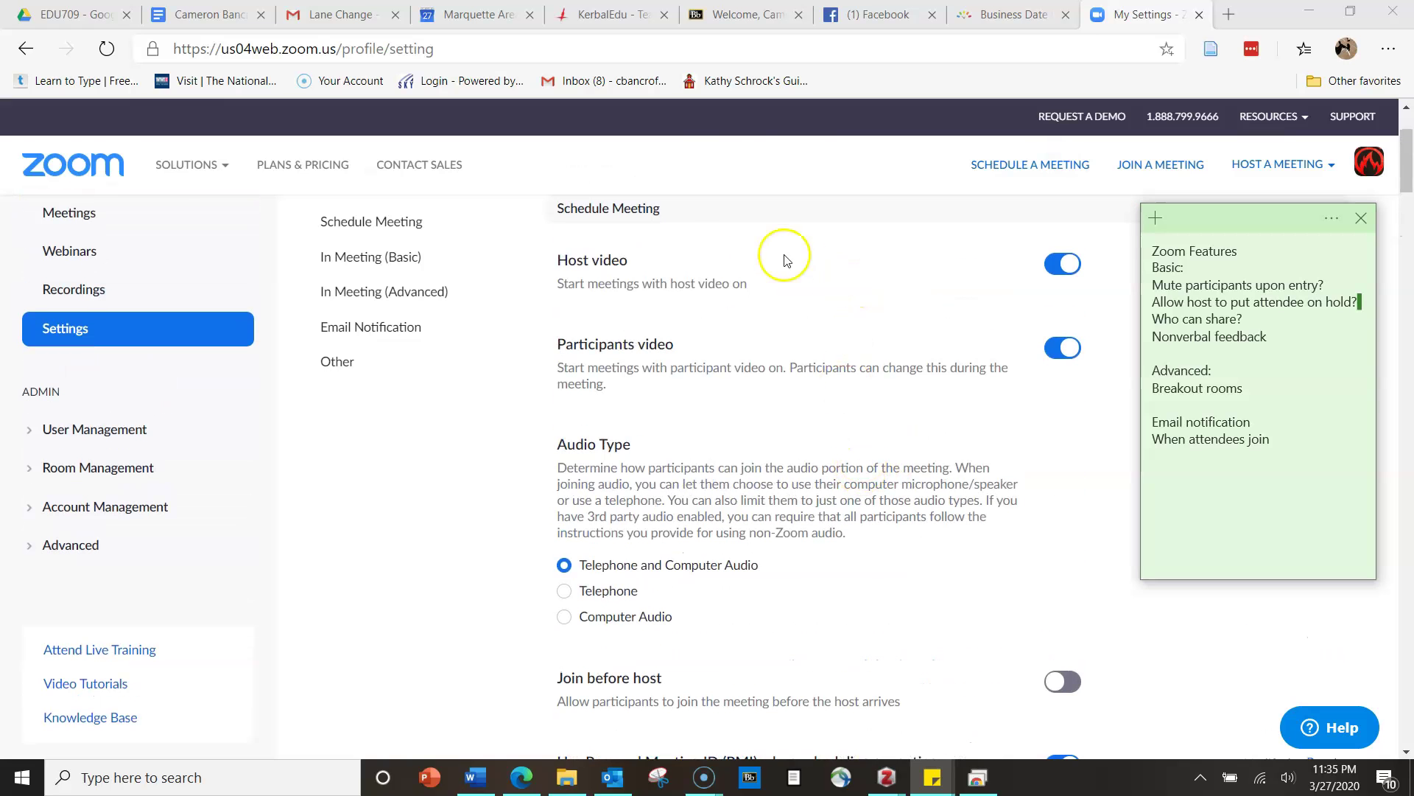
scroll(940, 453, down, 10)
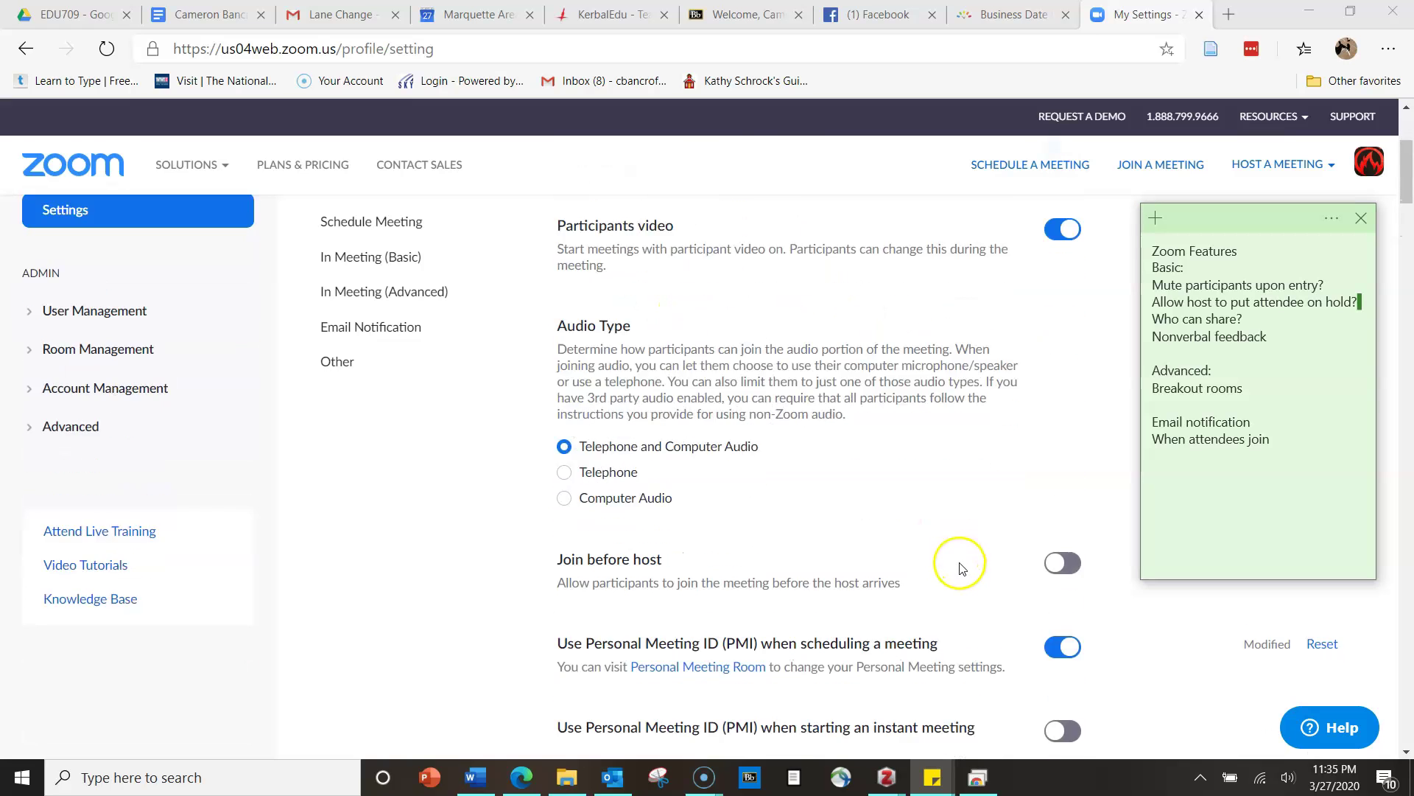
scroll(951, 563, down, 3)
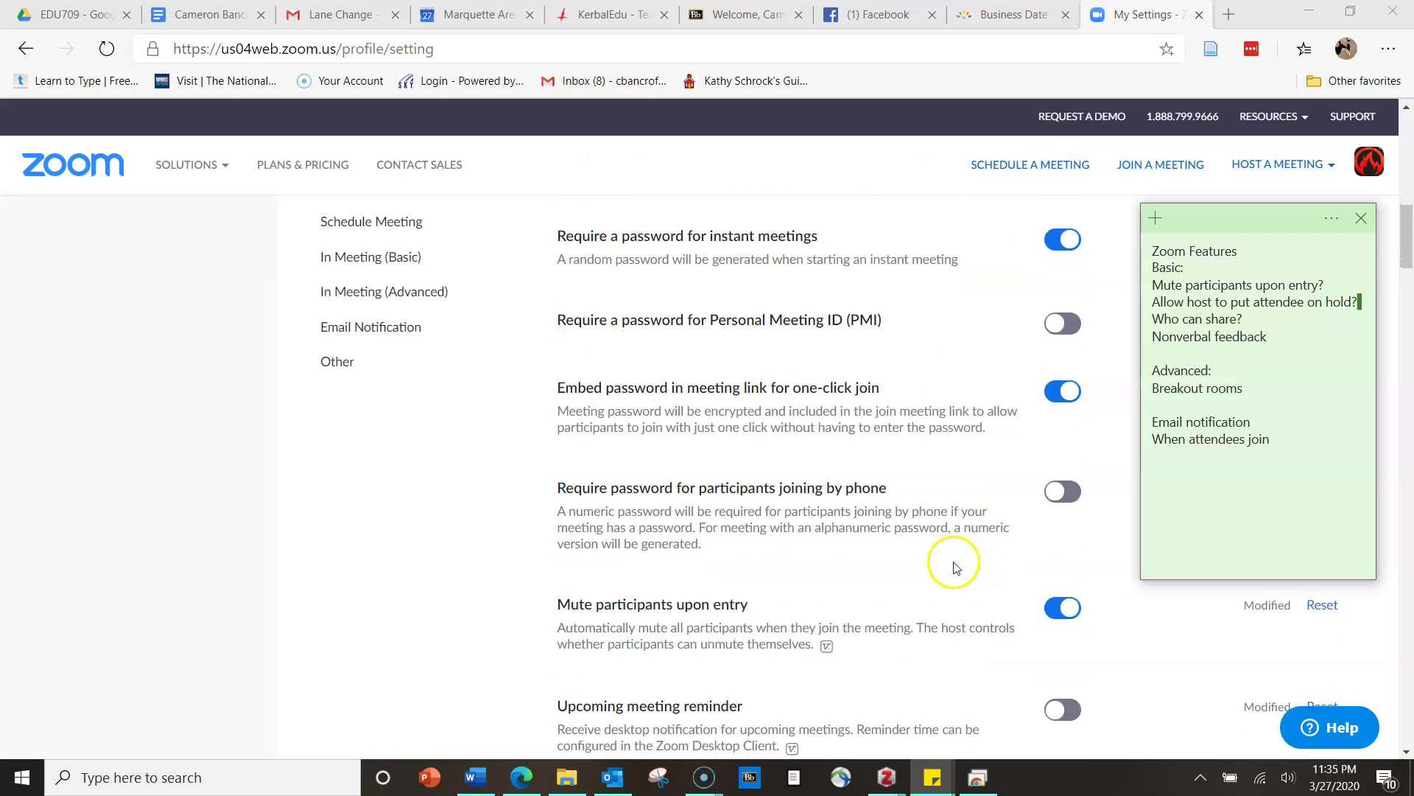
scroll(774, 508, down, 2)
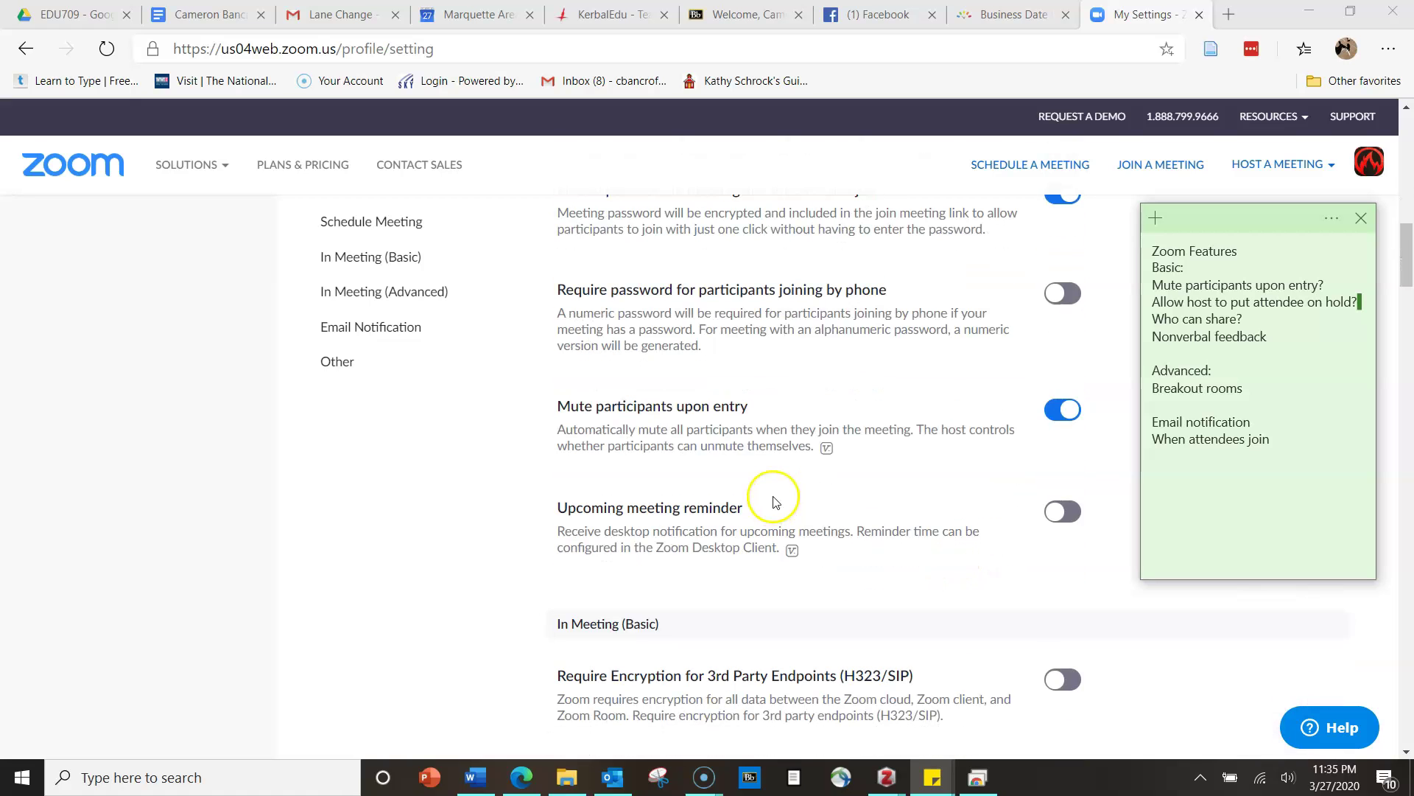
scroll(770, 499, down, 3)
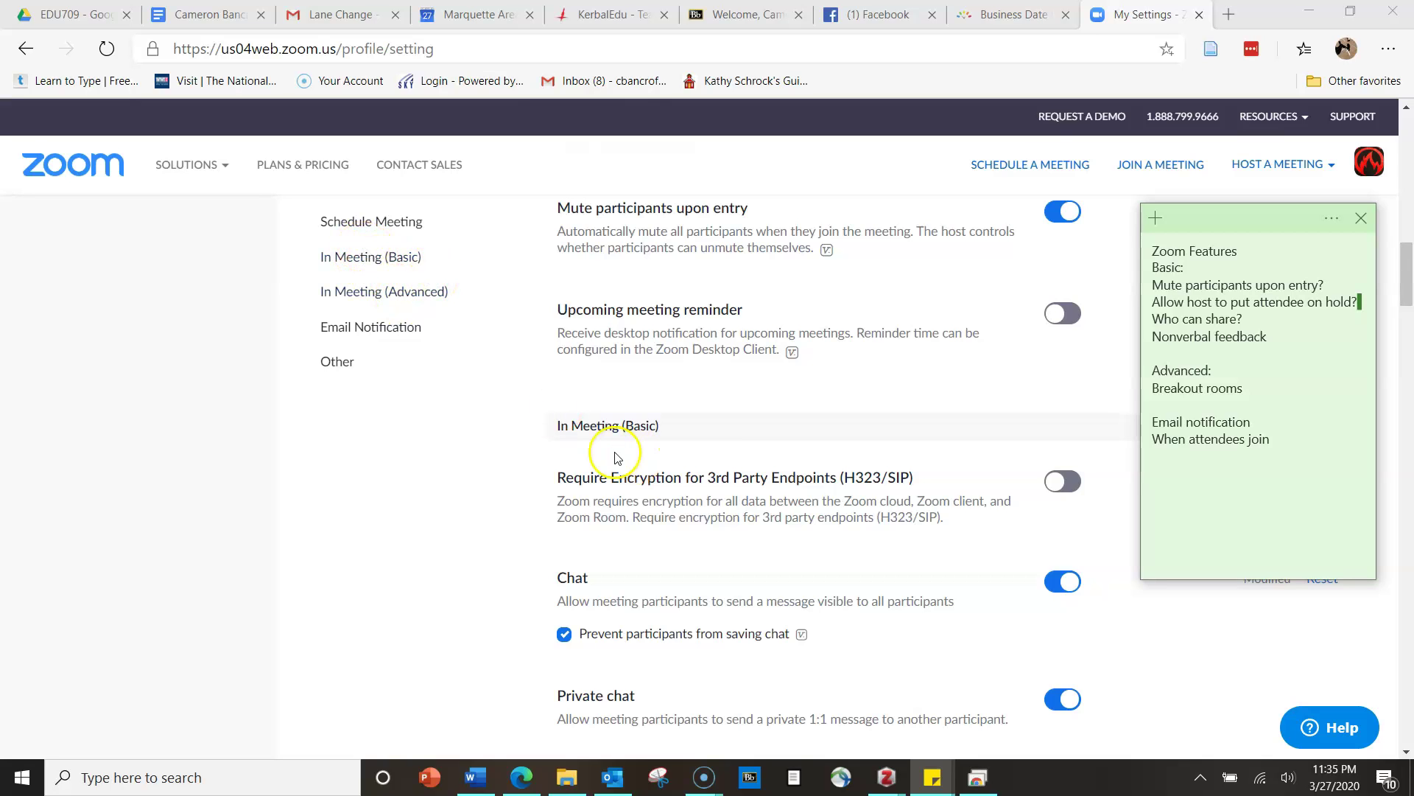
scroll(515, 589, down, 3)
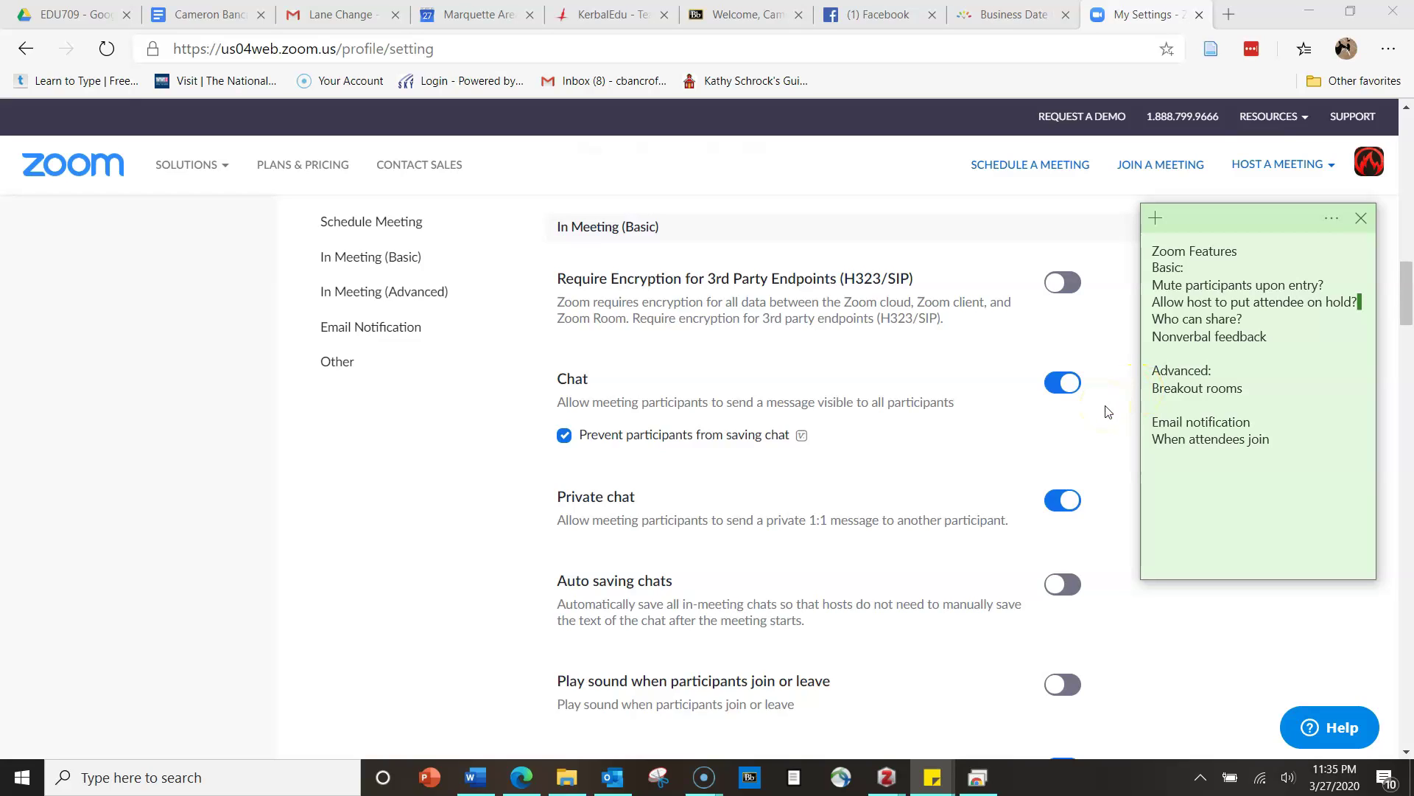
scroll(1106, 412, down, 1)
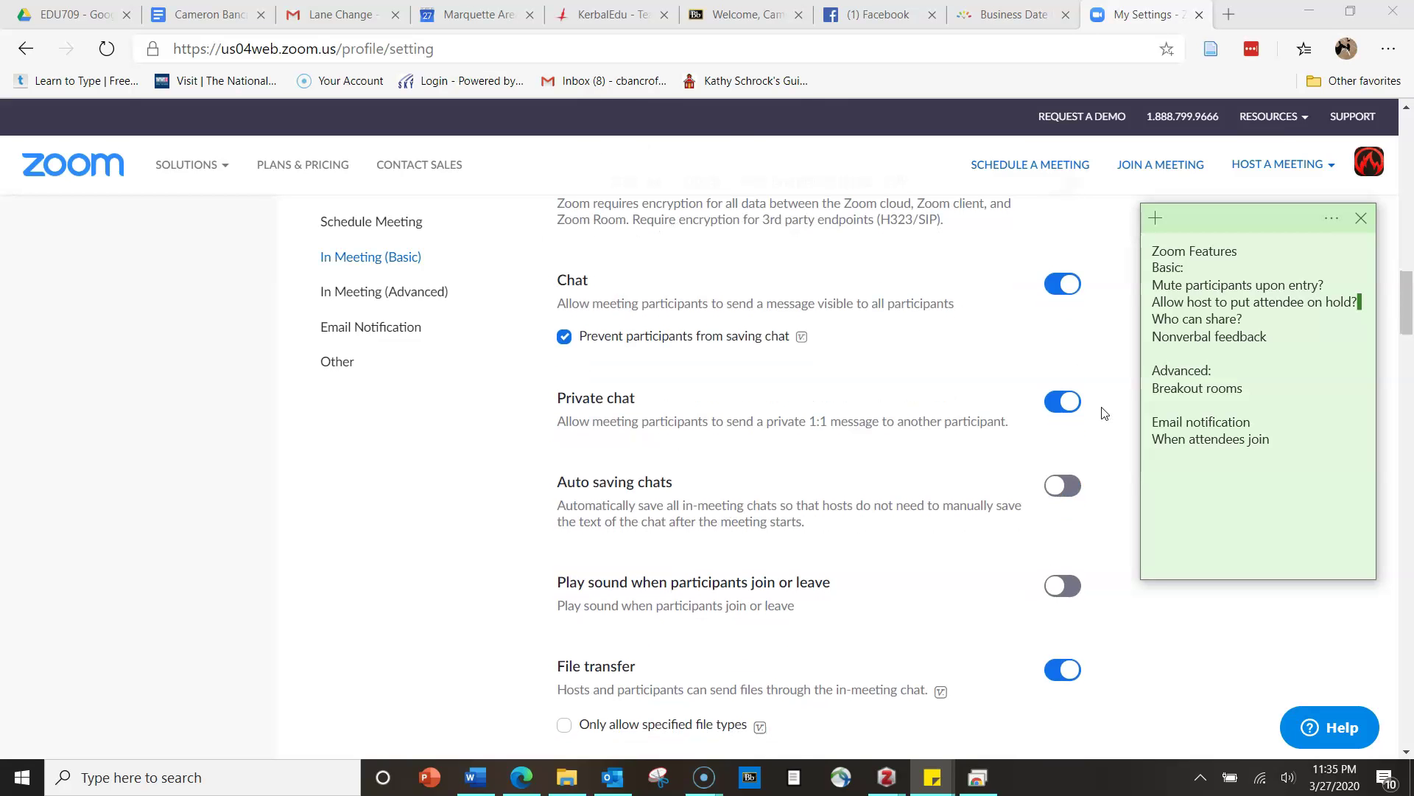
scroll(1105, 412, down, 5)
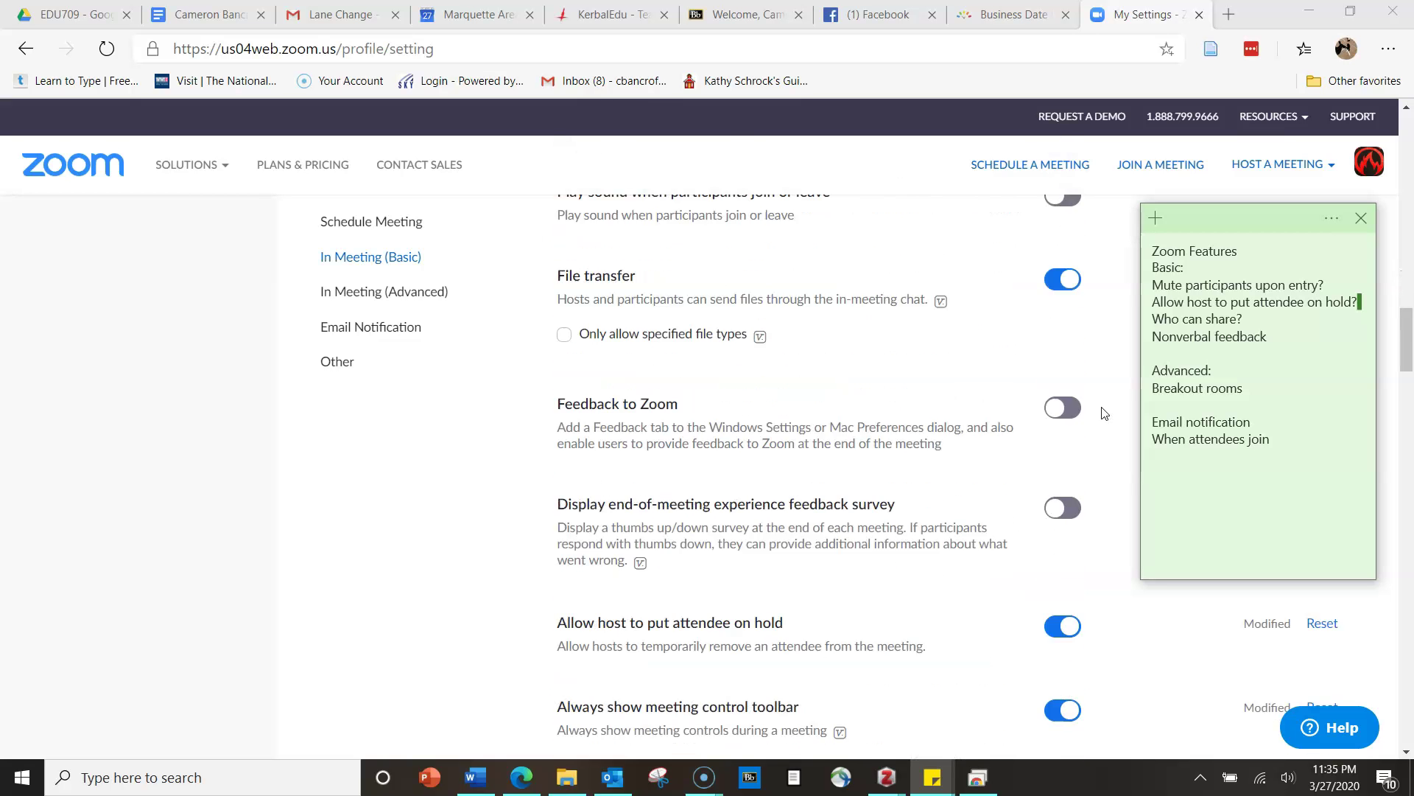
scroll(1105, 413, down, 4)
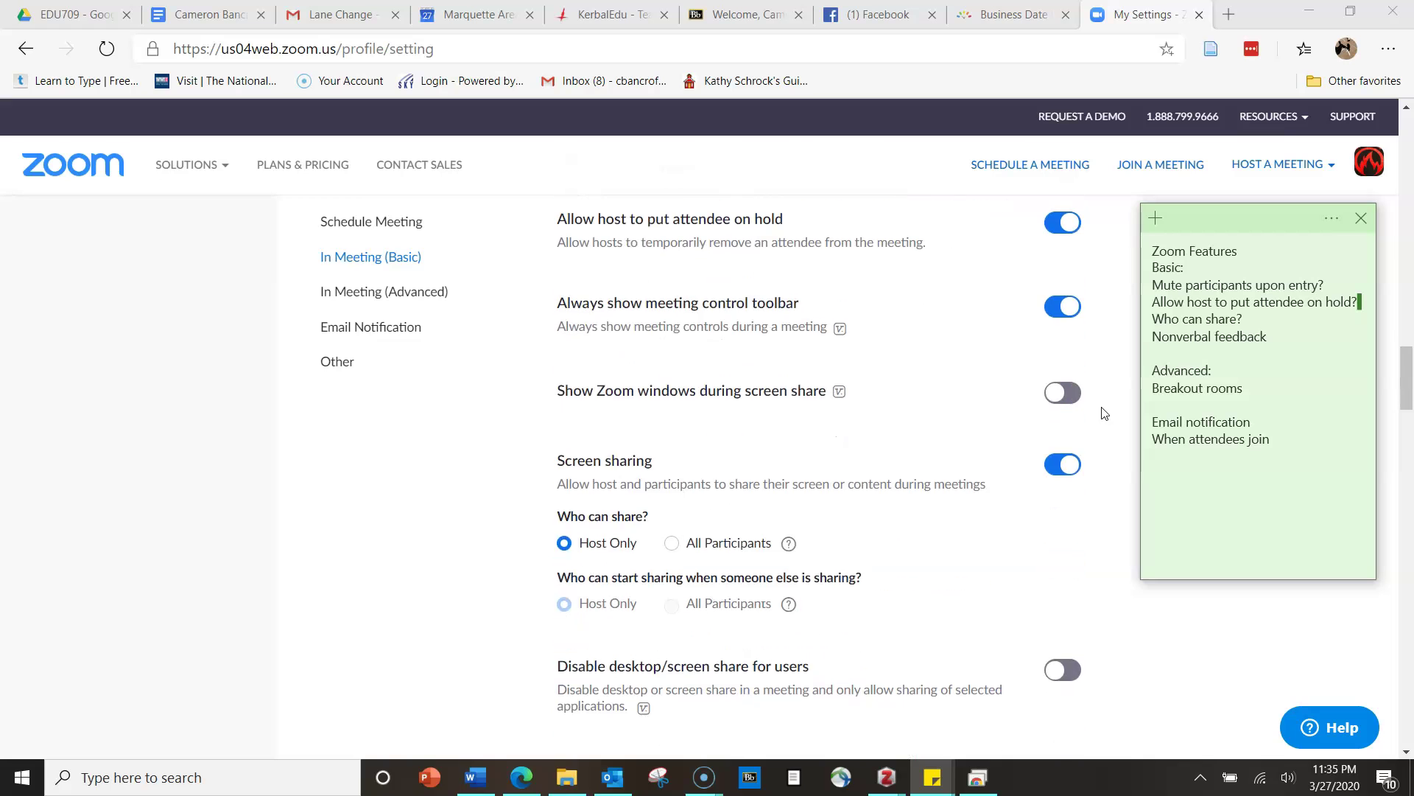
- Highlight "Mute participants upon entry?" in the note and examine the matching option in the Schedule Meeting settings
scroll(1105, 413, up, 15)
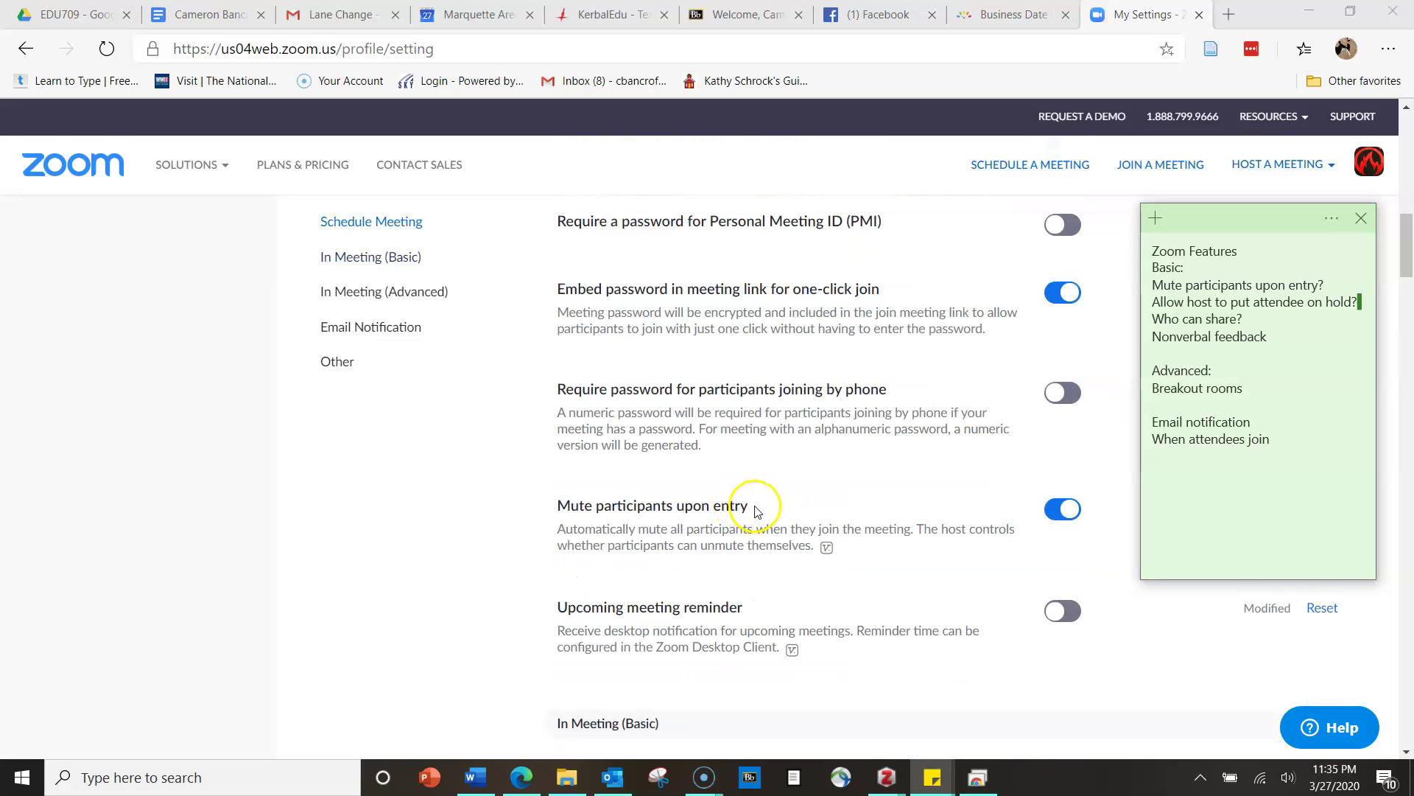
drag(1140, 280, 1326, 285)
scroll(745, 342, up, 10)
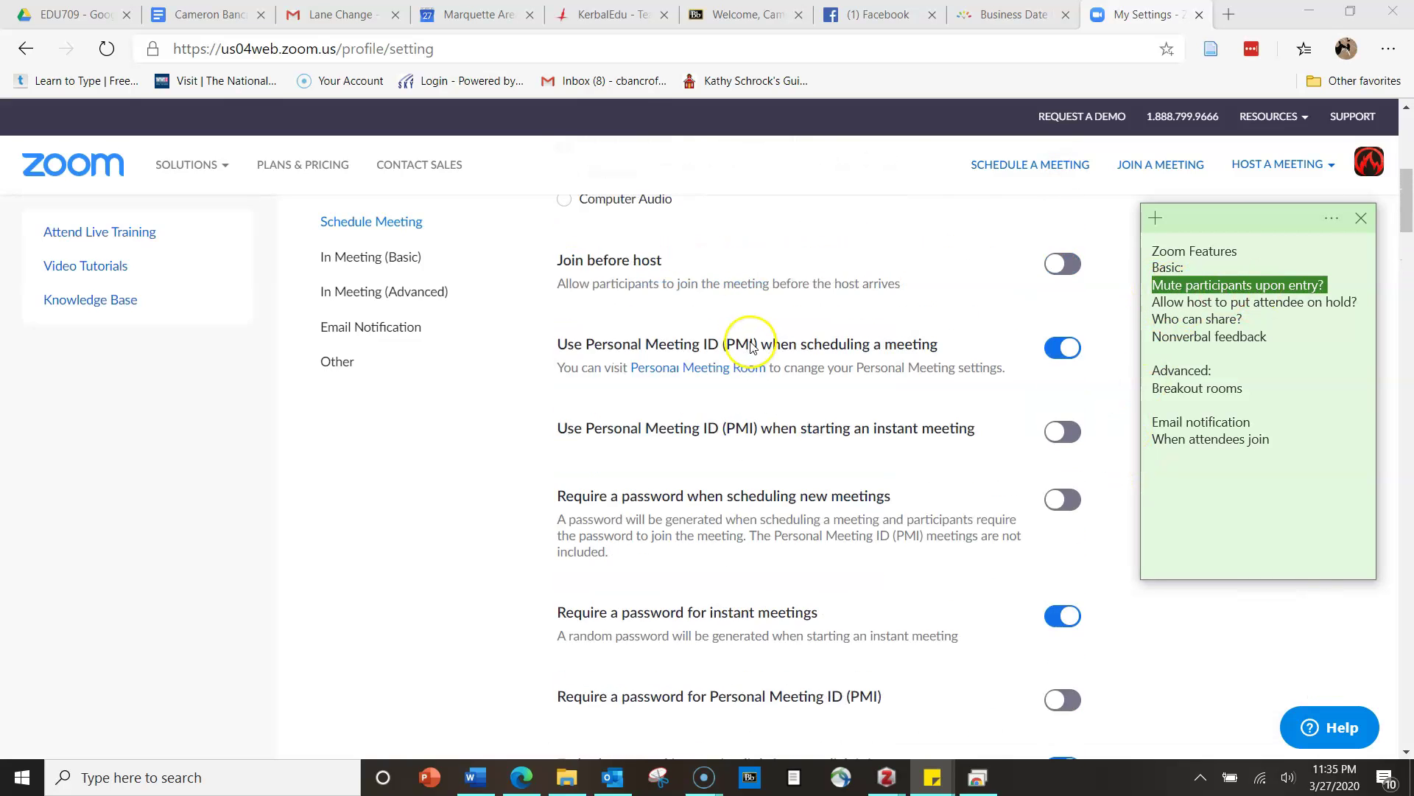
scroll(751, 346, up, 4)
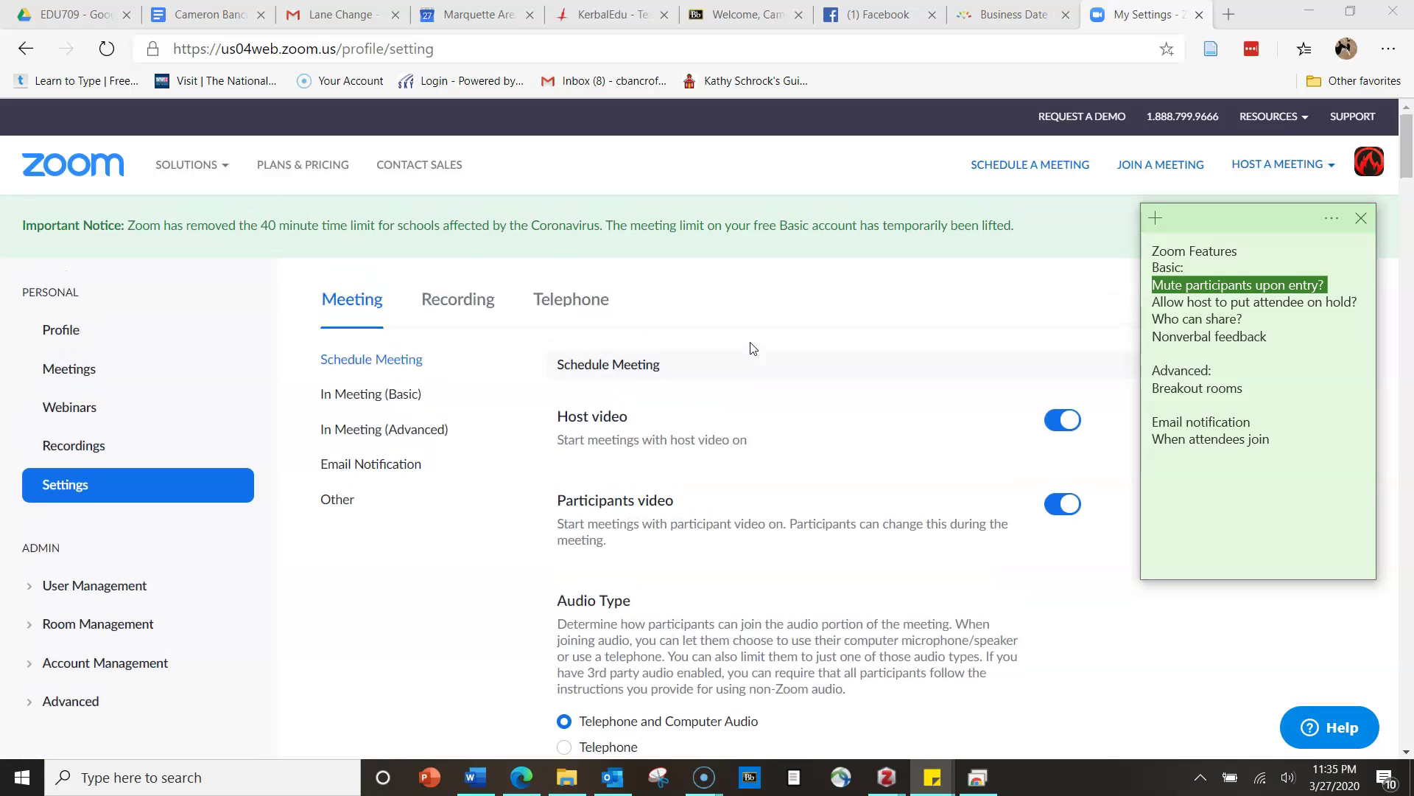
scroll(751, 348, down, 5)
scroll(750, 349, down, 6)
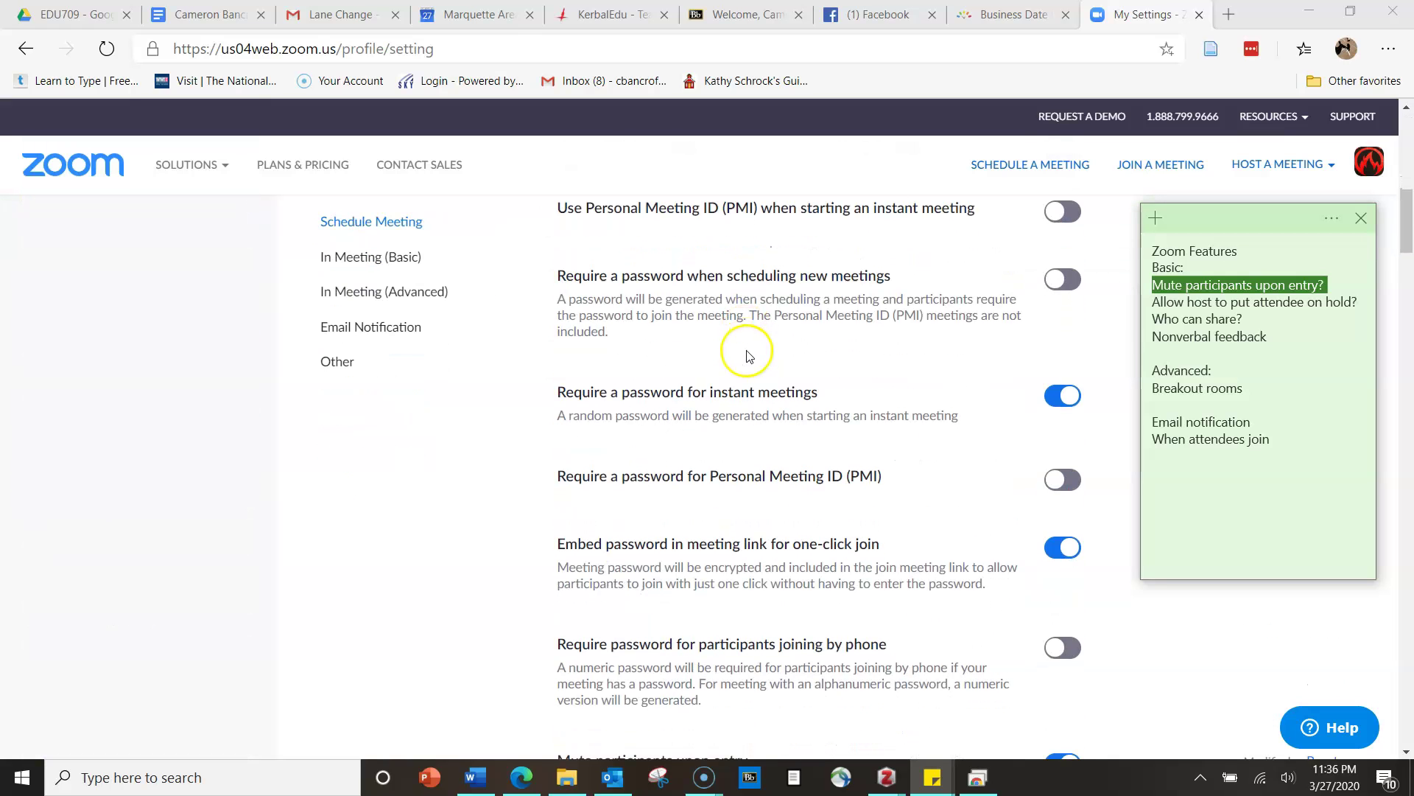
scroll(749, 358, down, 1)
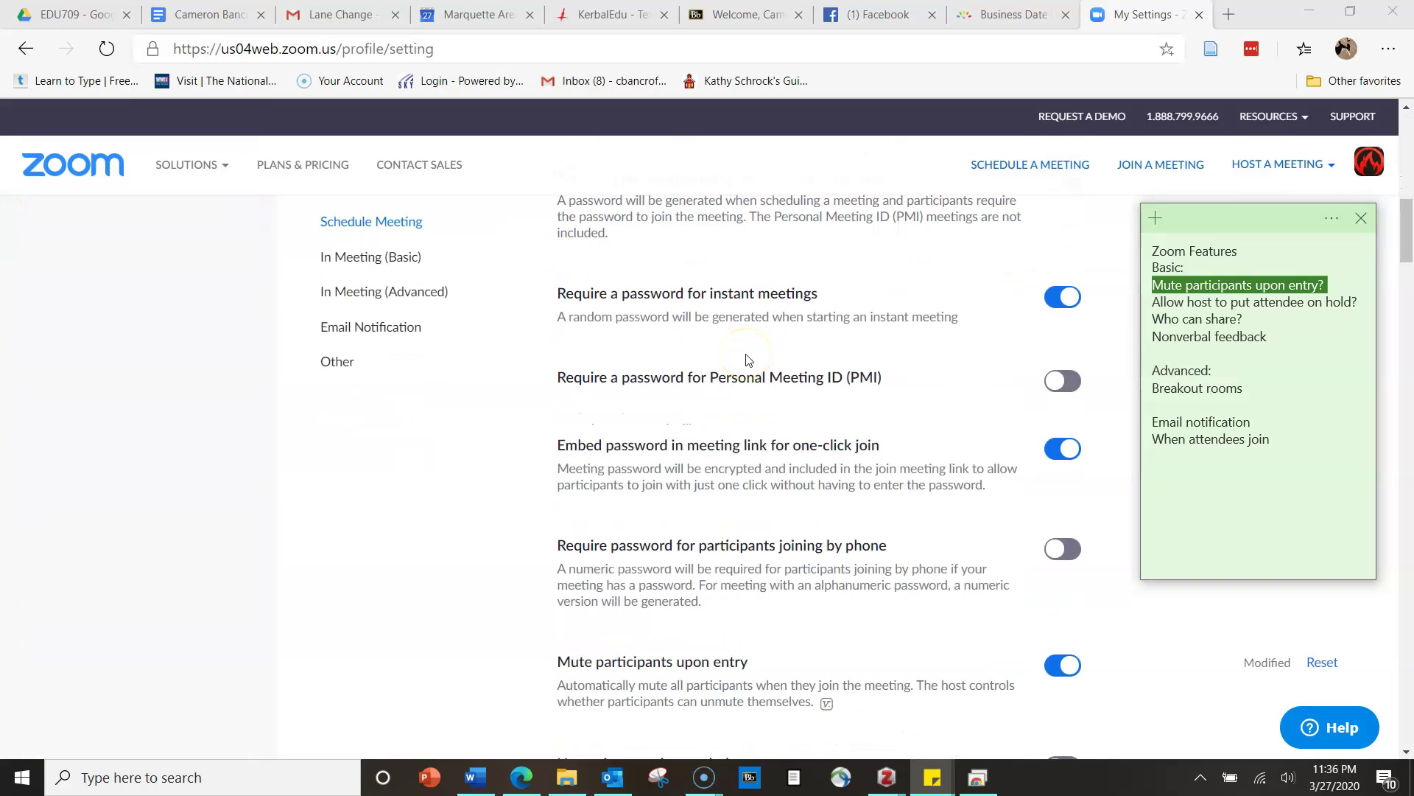
scroll(749, 360, up, 10)
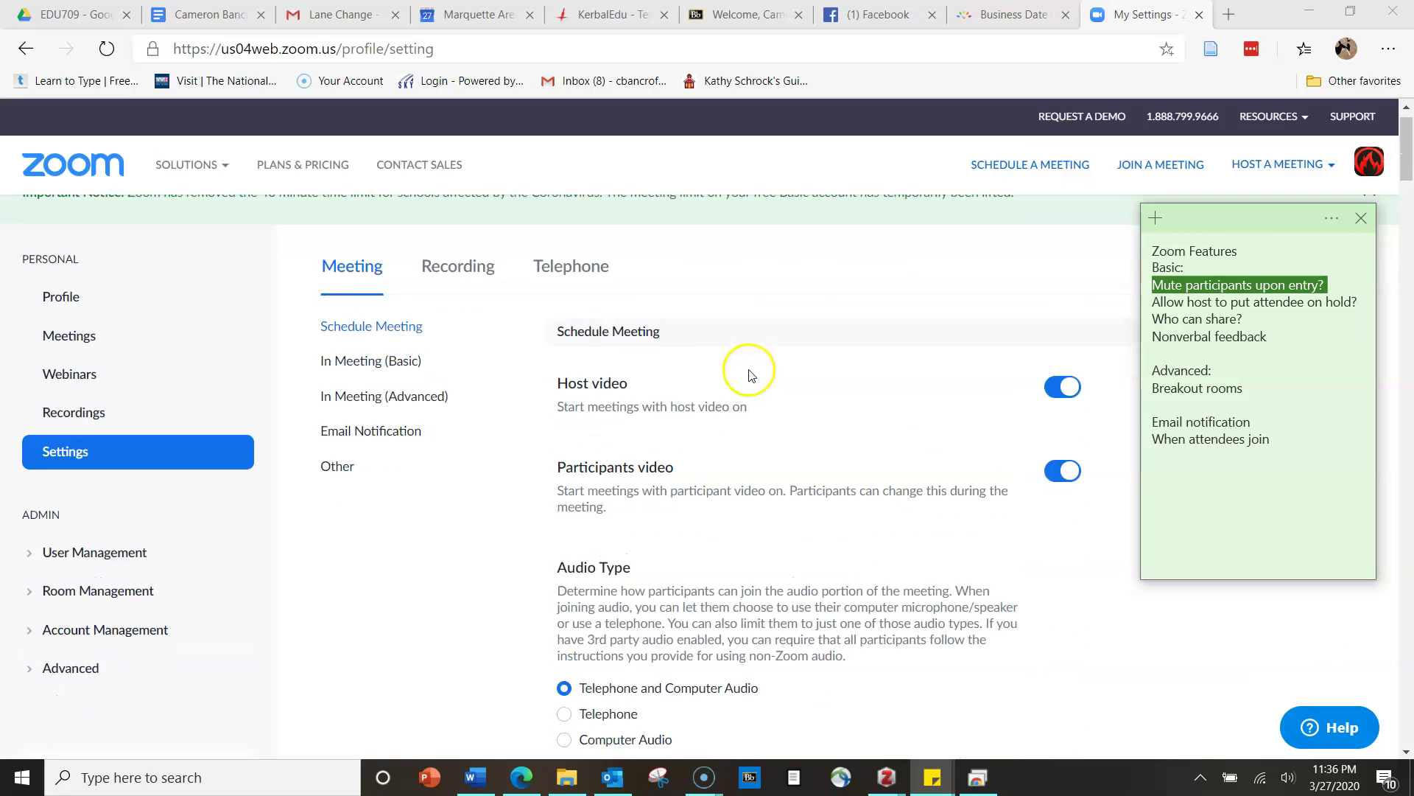
scroll(750, 374, down, 10)
click(759, 445)
click(741, 507)
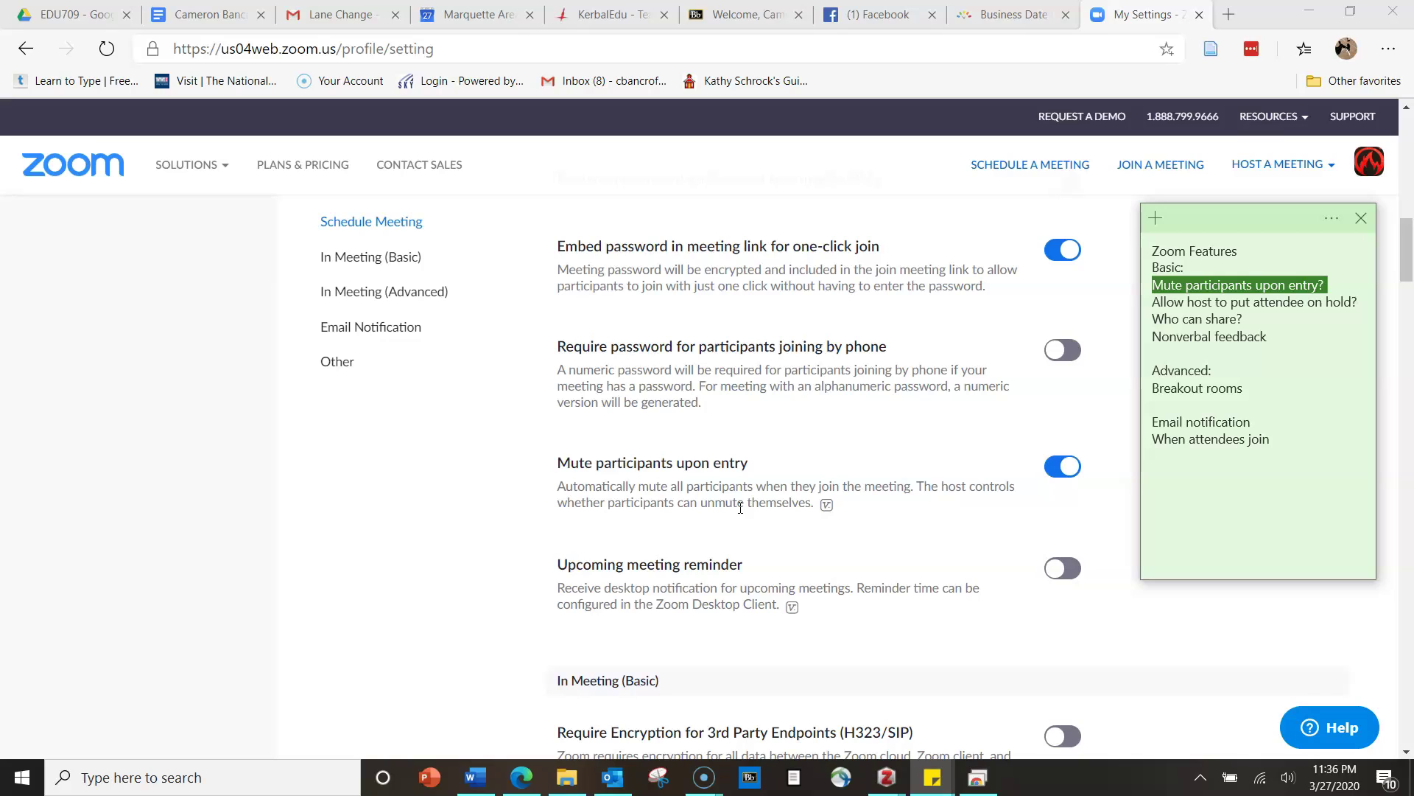
click(733, 504)
scroll(852, 538, down, 1)
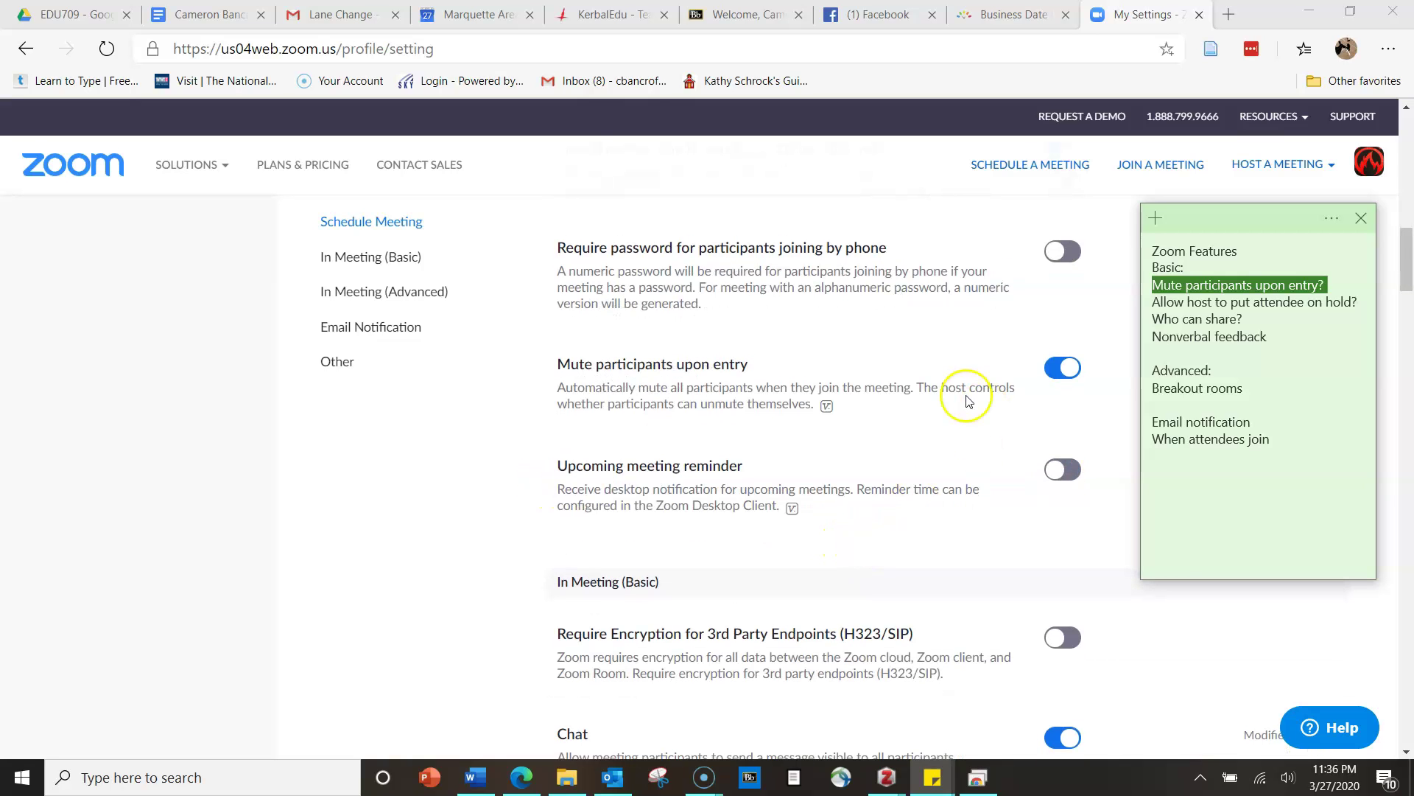
- Highlight "Allow host to put attendee on hold?" in the note and find the matching option in the In Meeting (Basic) settings
scroll(1013, 431, down, 1)
drag(1153, 302, 1353, 302)
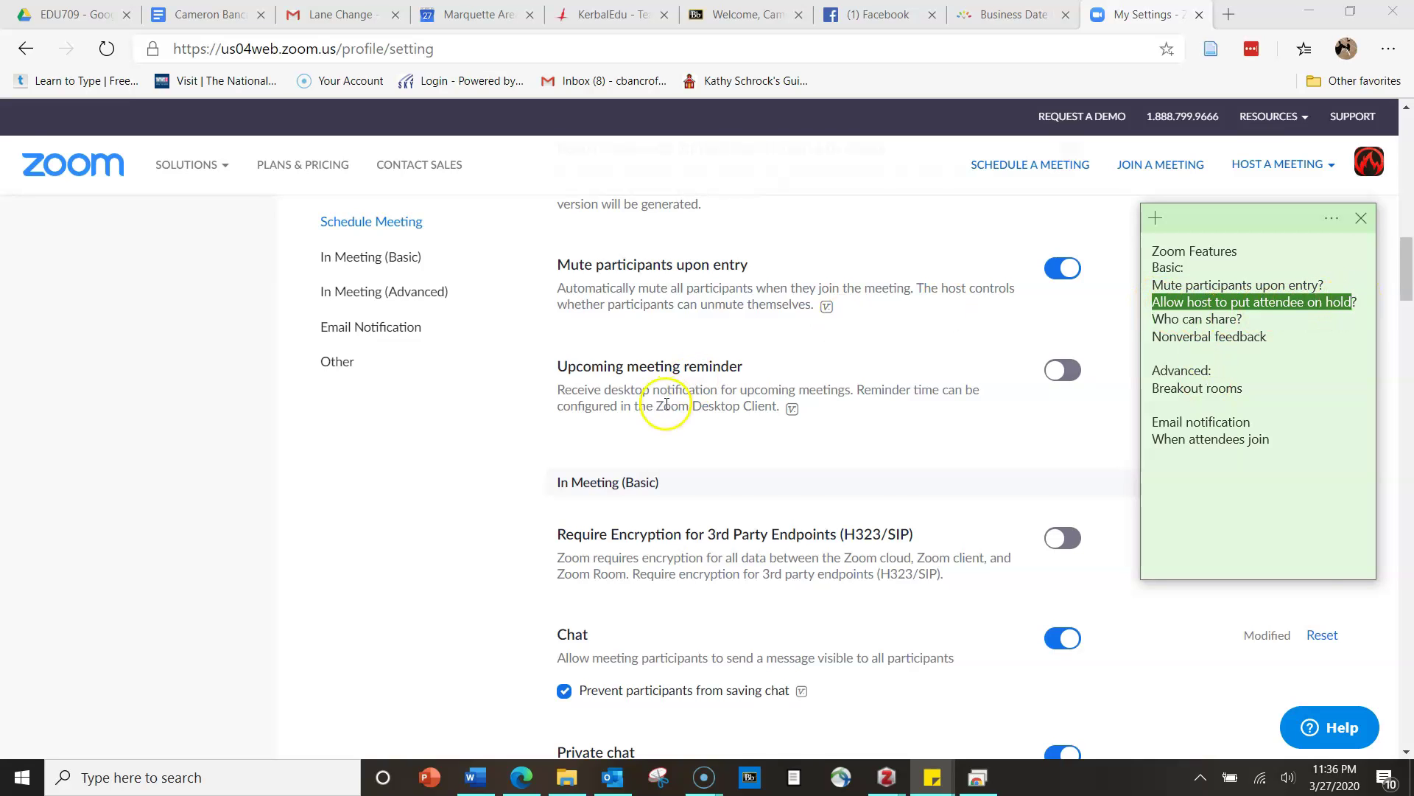
scroll(666, 404, down, 2)
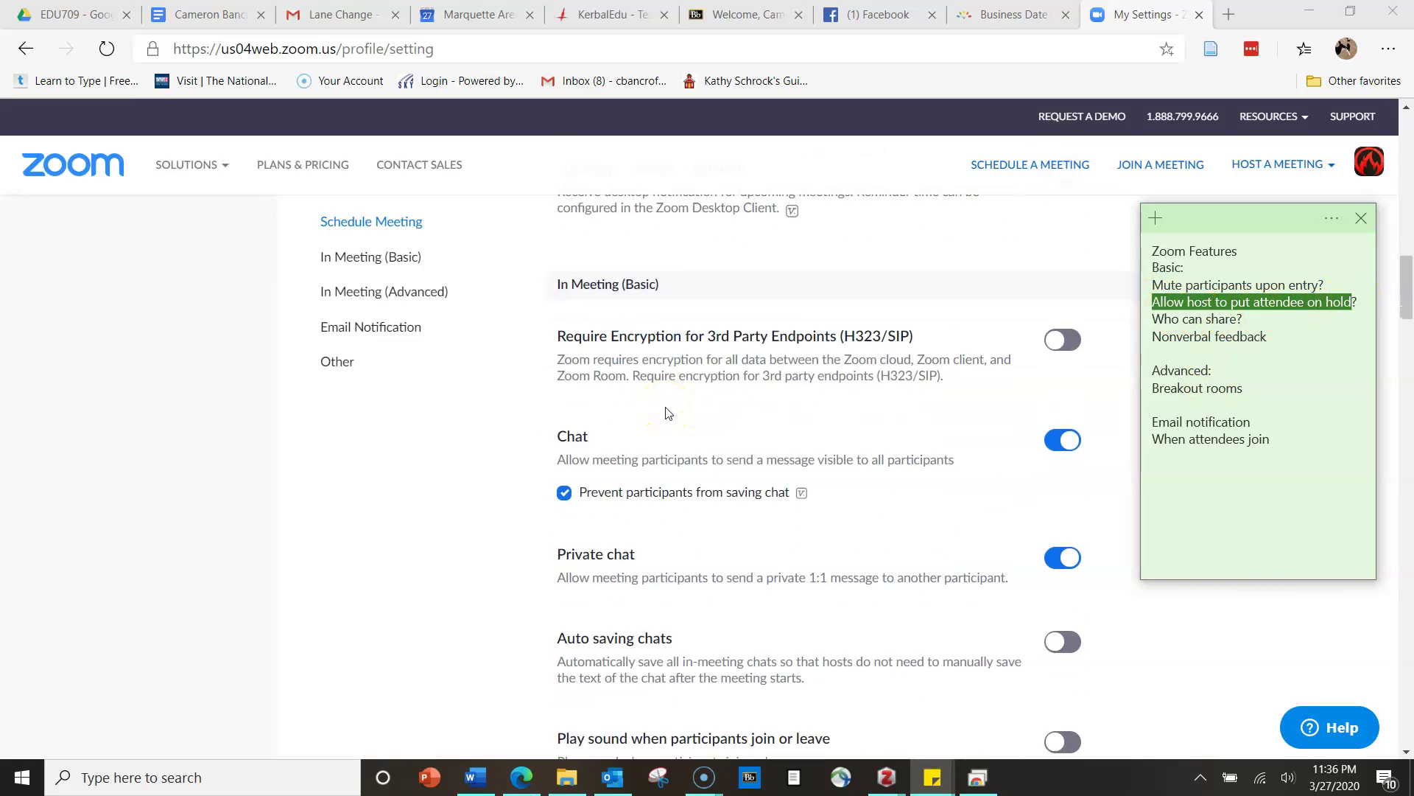
scroll(666, 416, down, 1)
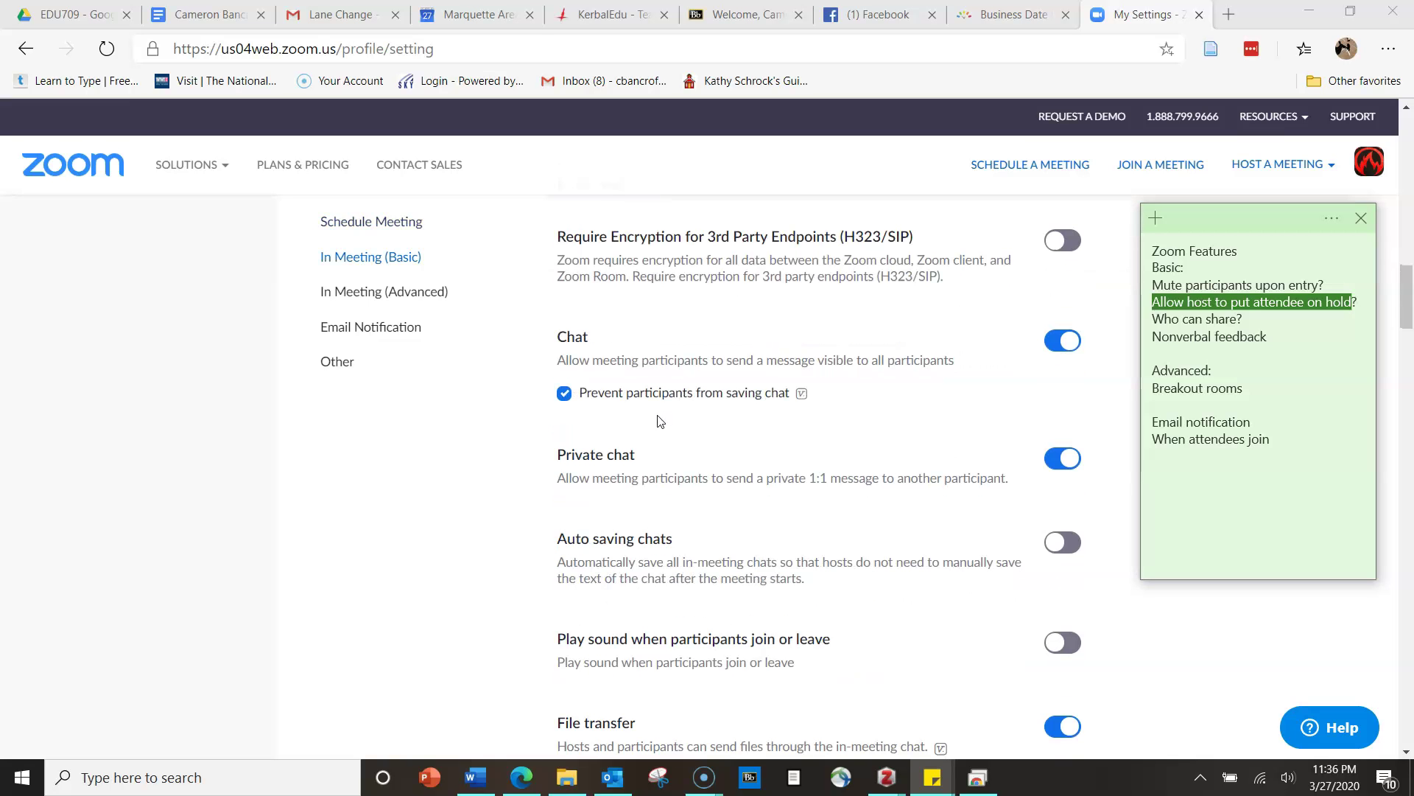
scroll(661, 420, down, 5)
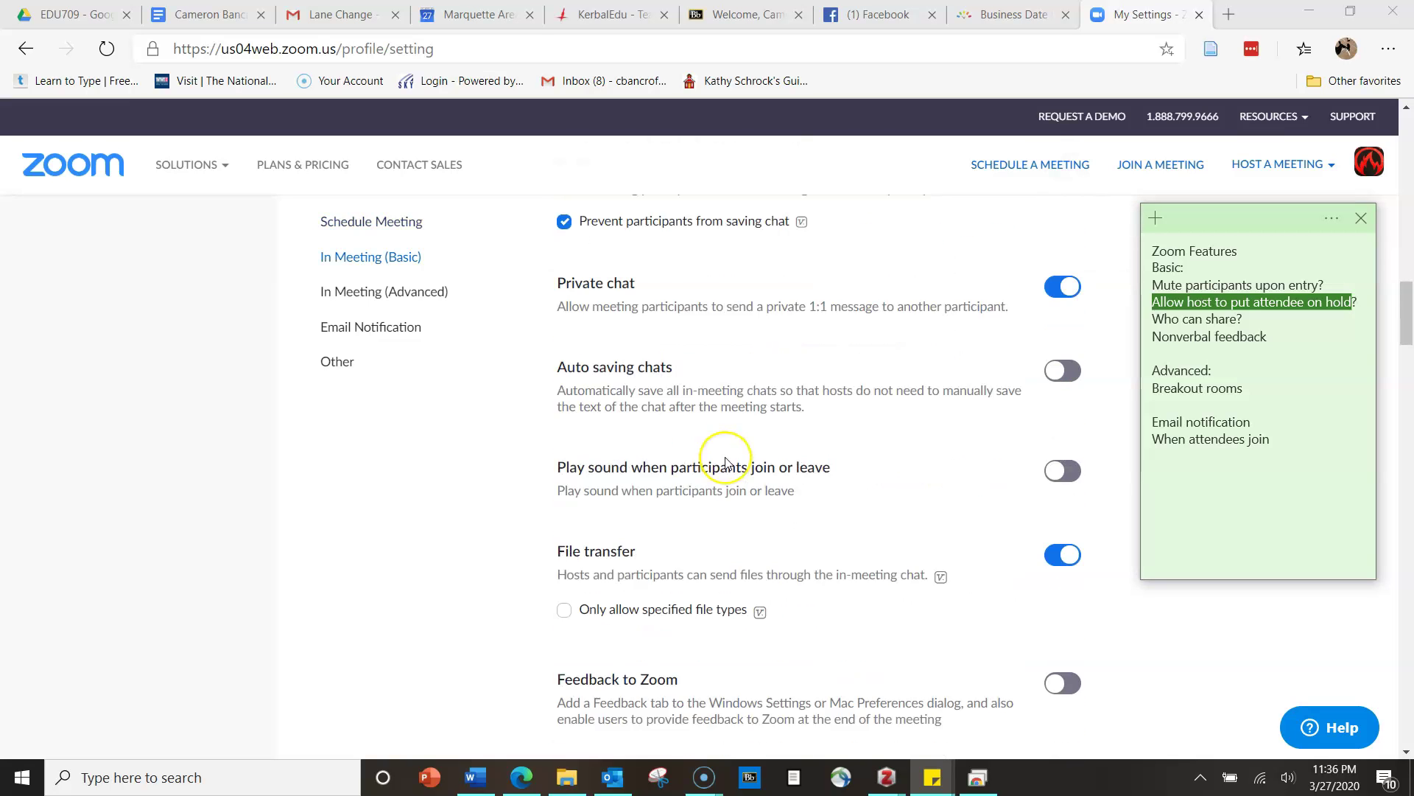
scroll(725, 463, down, 2)
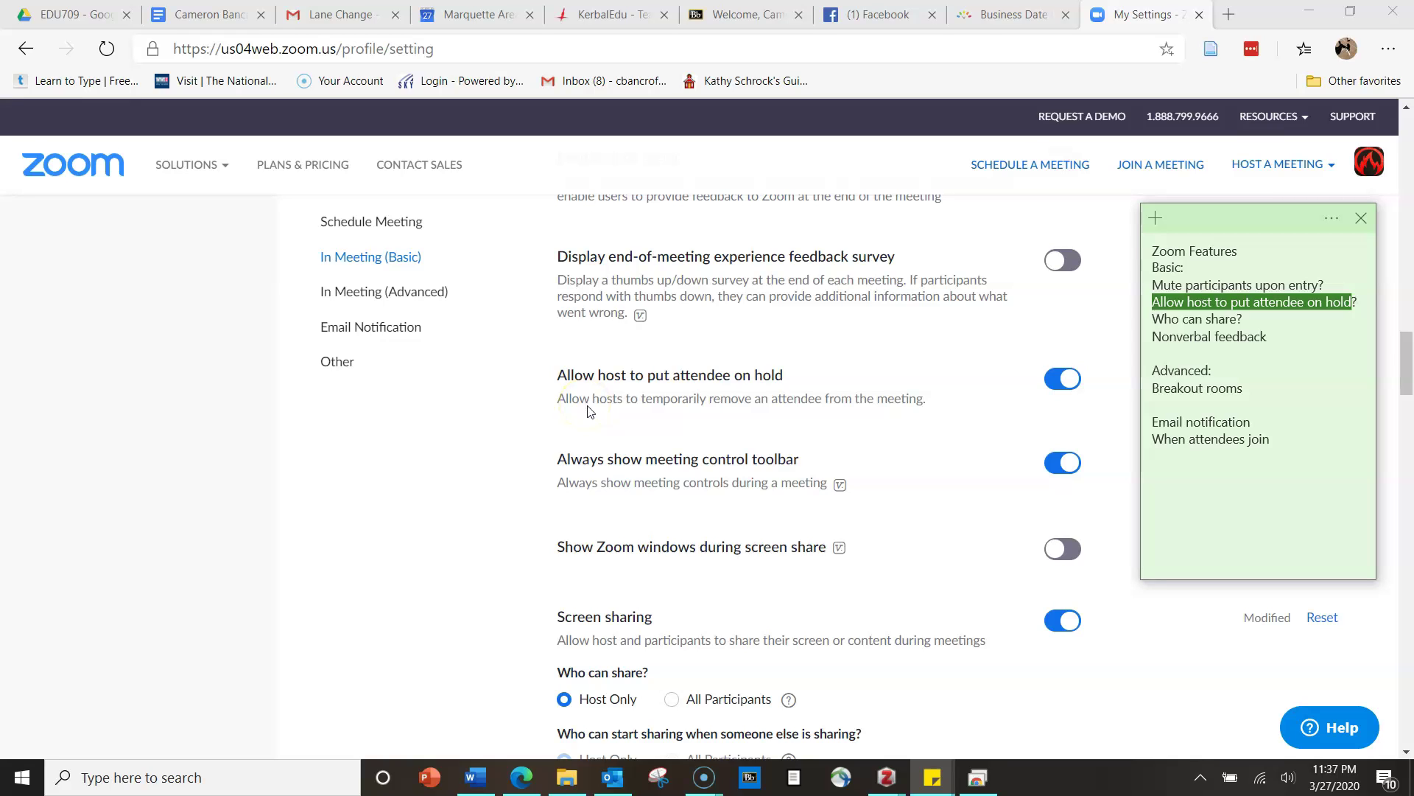
- Review the remaining In Meeting (Basic) settings, from who can share the screen to annotation, whiteboard, remote control and nonverbal feedback
scroll(590, 411, down, 1)
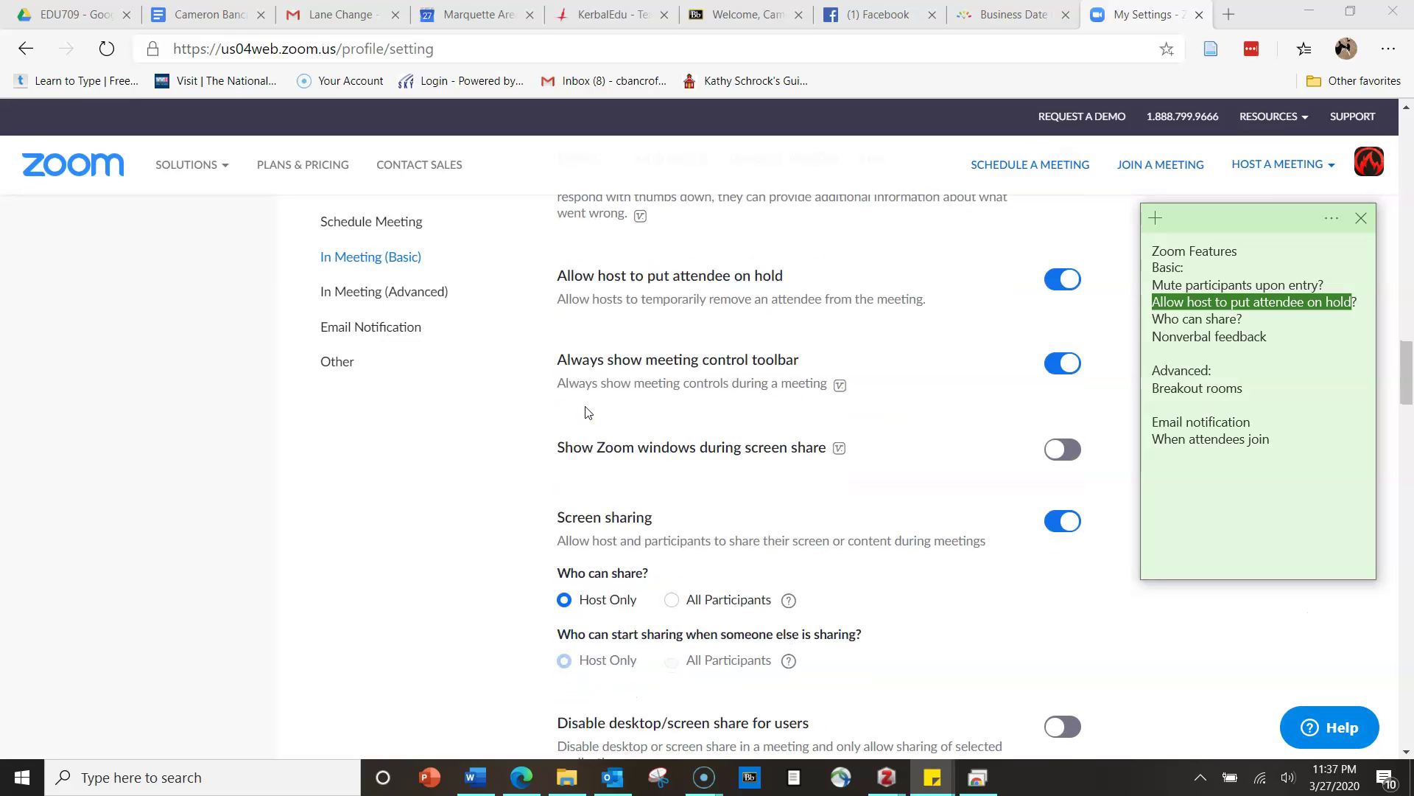
scroll(577, 414, down, 1)
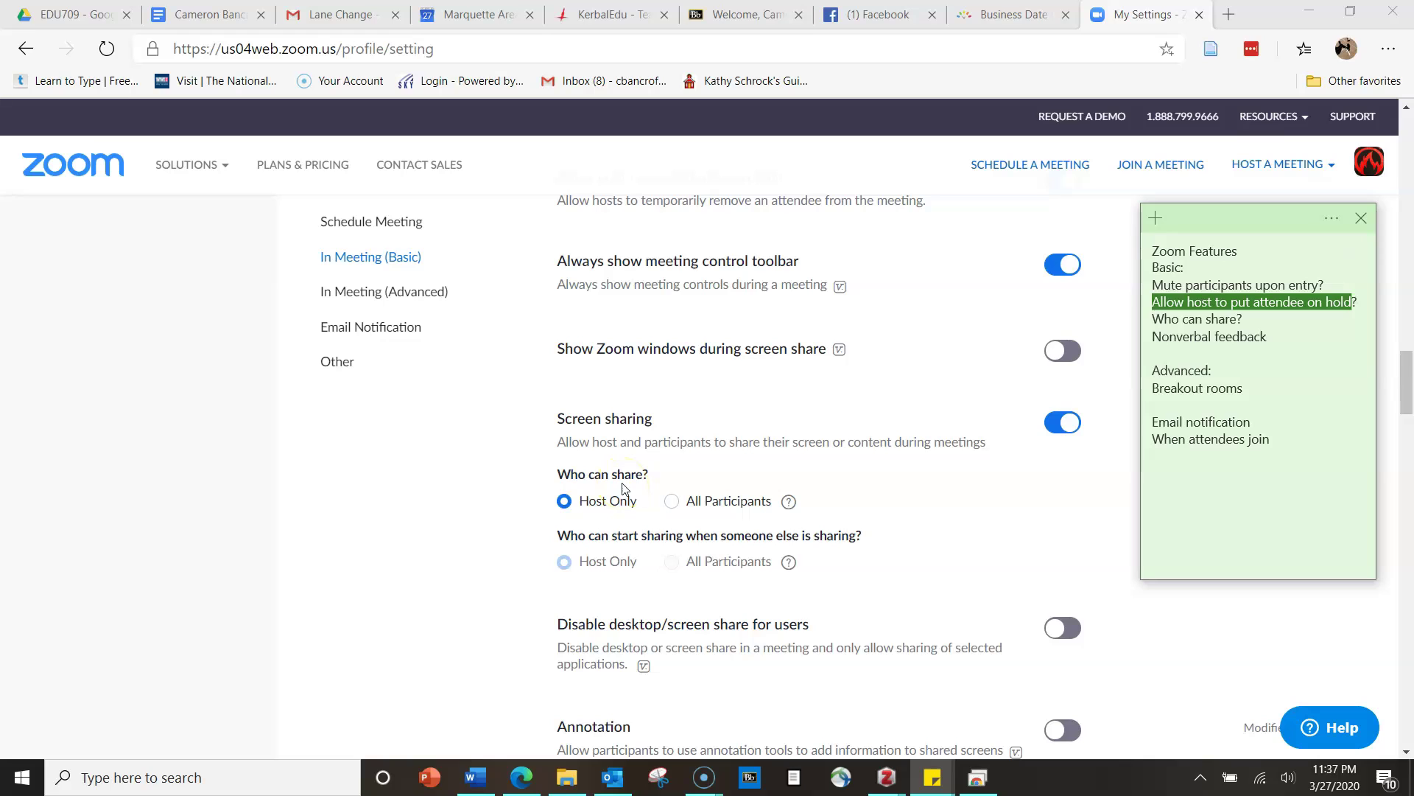
scroll(624, 488, down, 1)
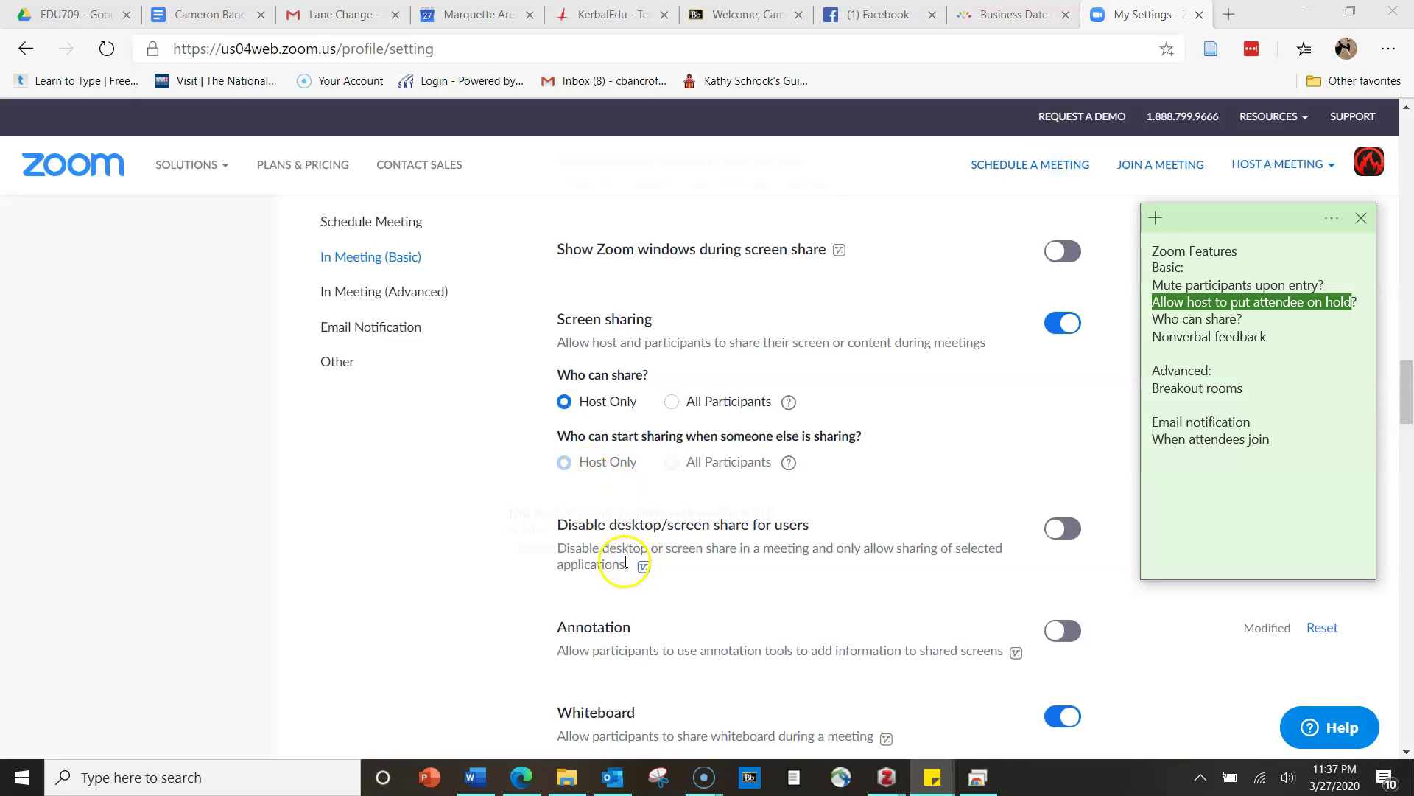
scroll(483, 490, down, 2)
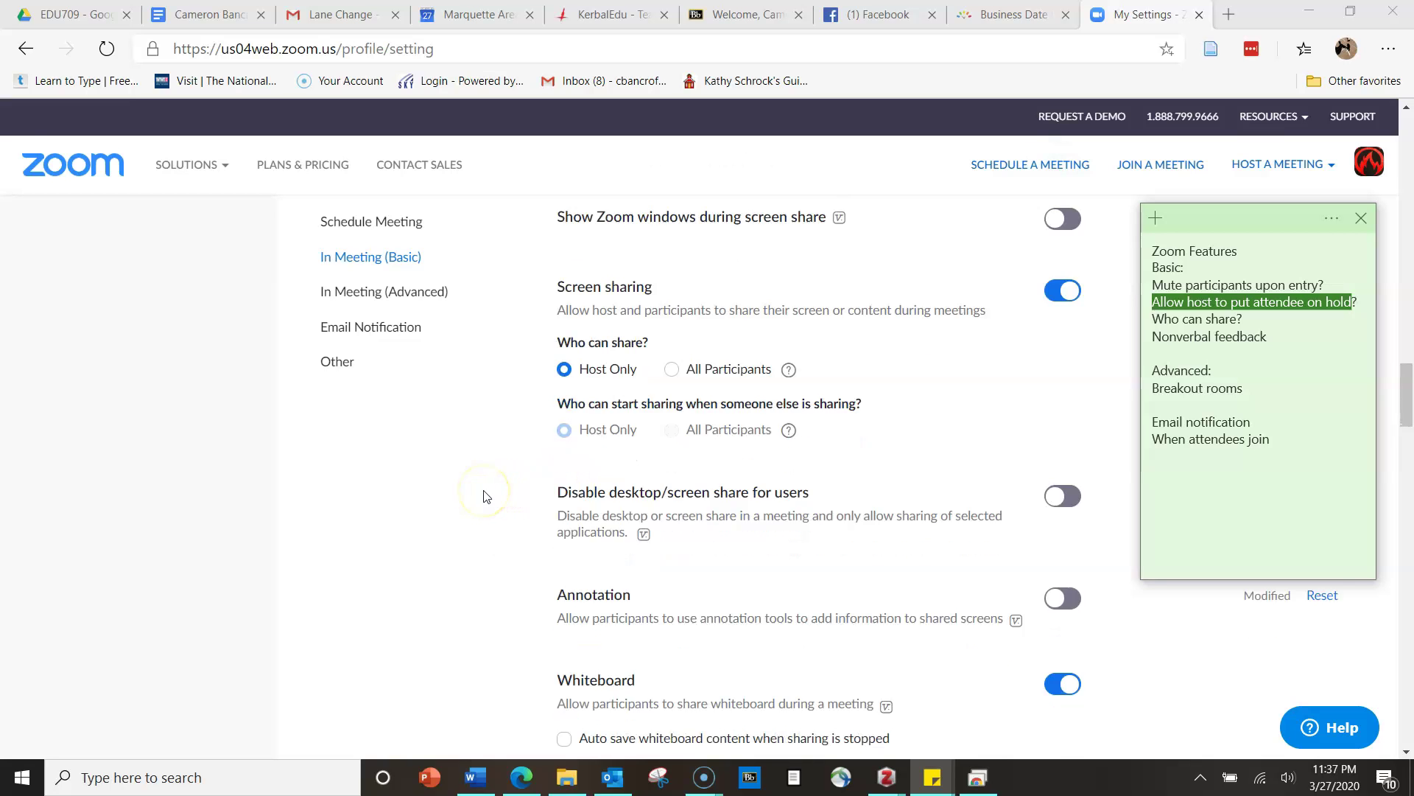
scroll(484, 495, down, 2)
scroll(486, 496, down, 4)
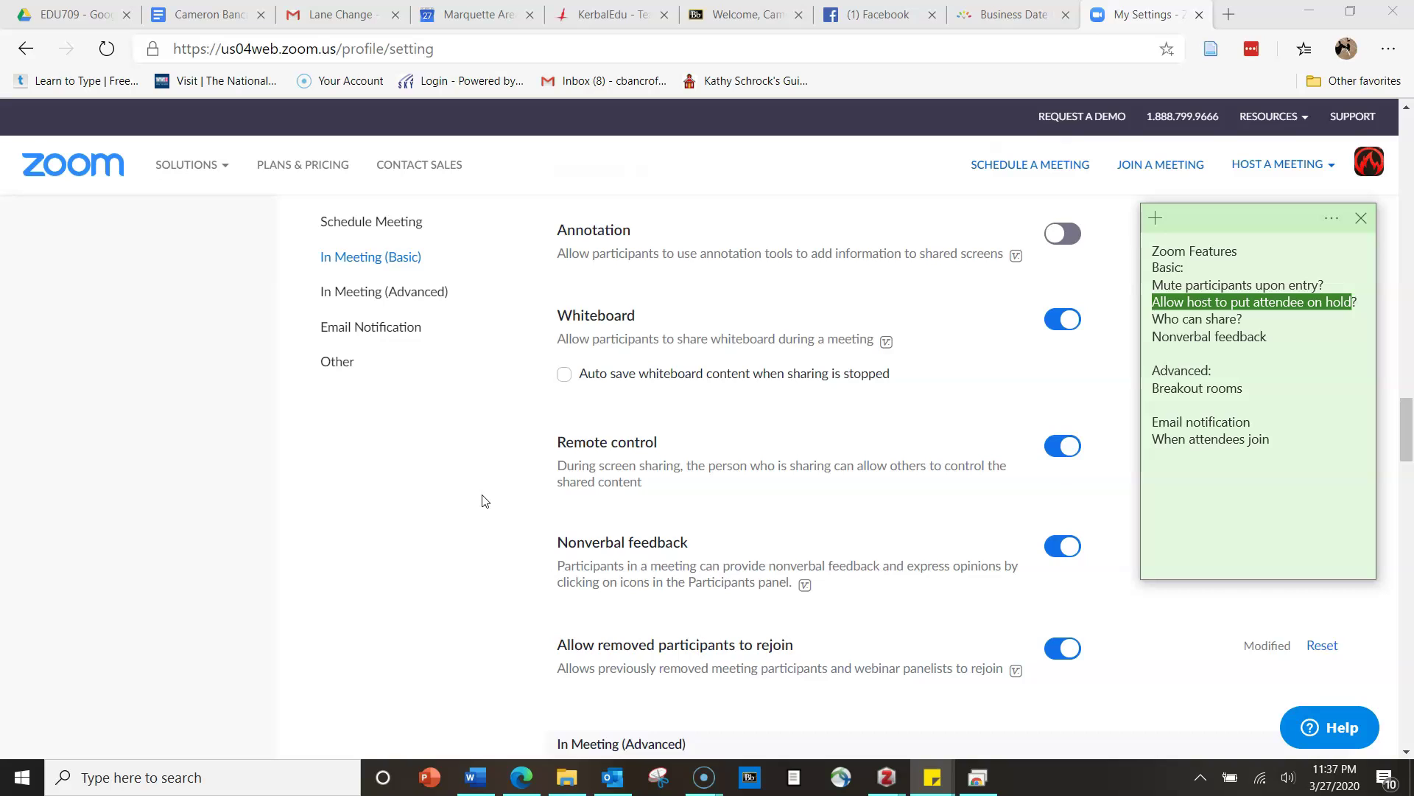
scroll(487, 490, down, 2)
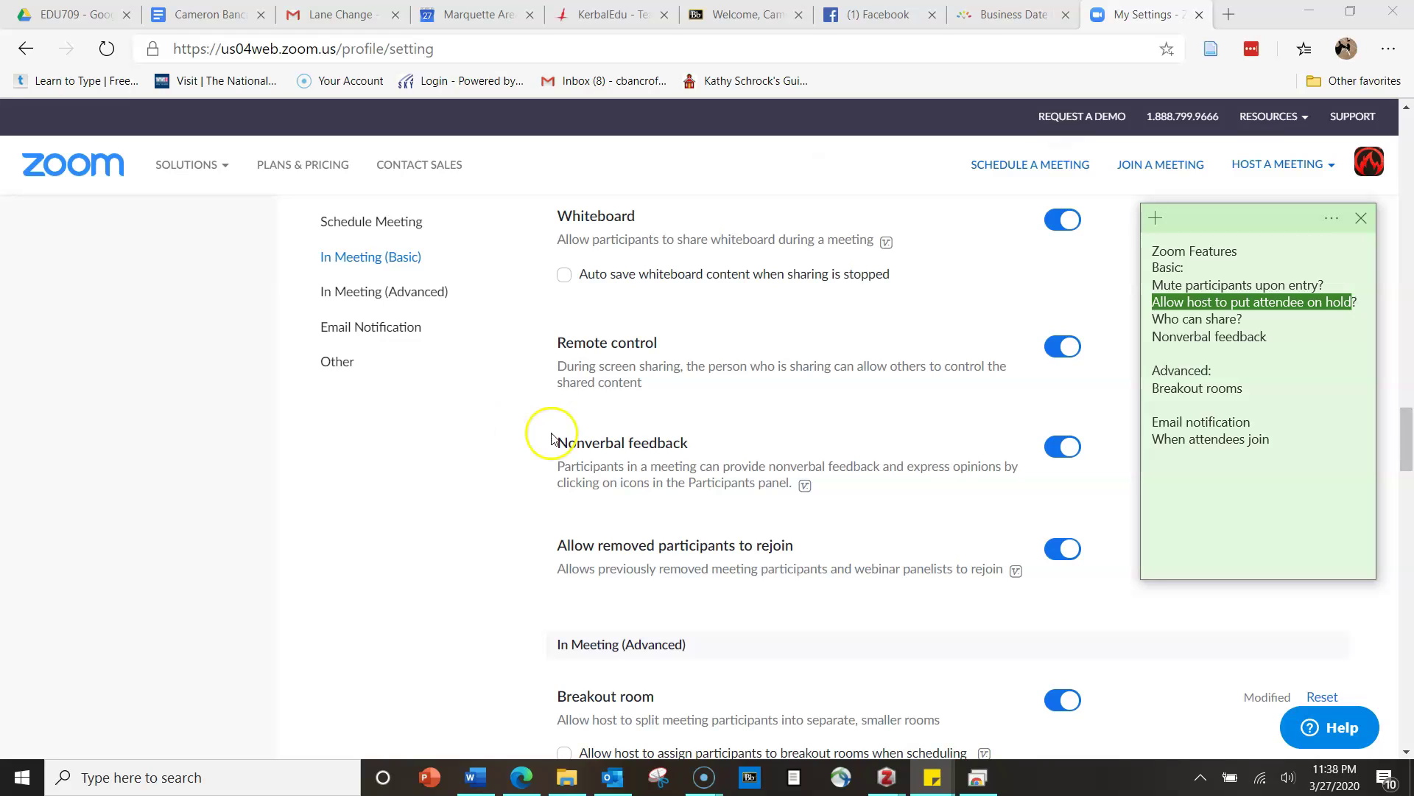
scroll(518, 481, down, 1)
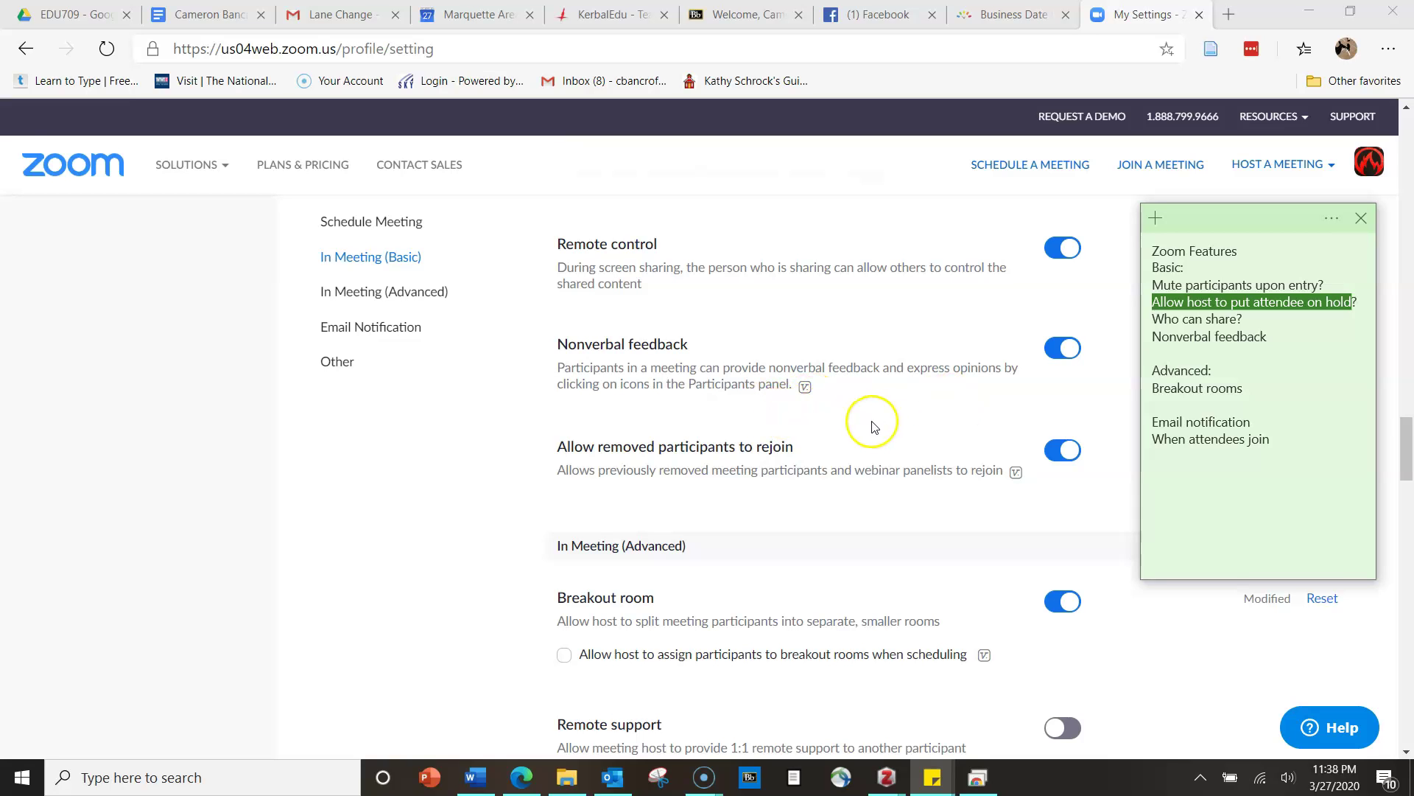
- Examine the Breakout room option and the other In Meeting (Advanced) settings, including virtual background and attention tracking
scroll(861, 421, down, 1)
scroll(865, 435, down, 2)
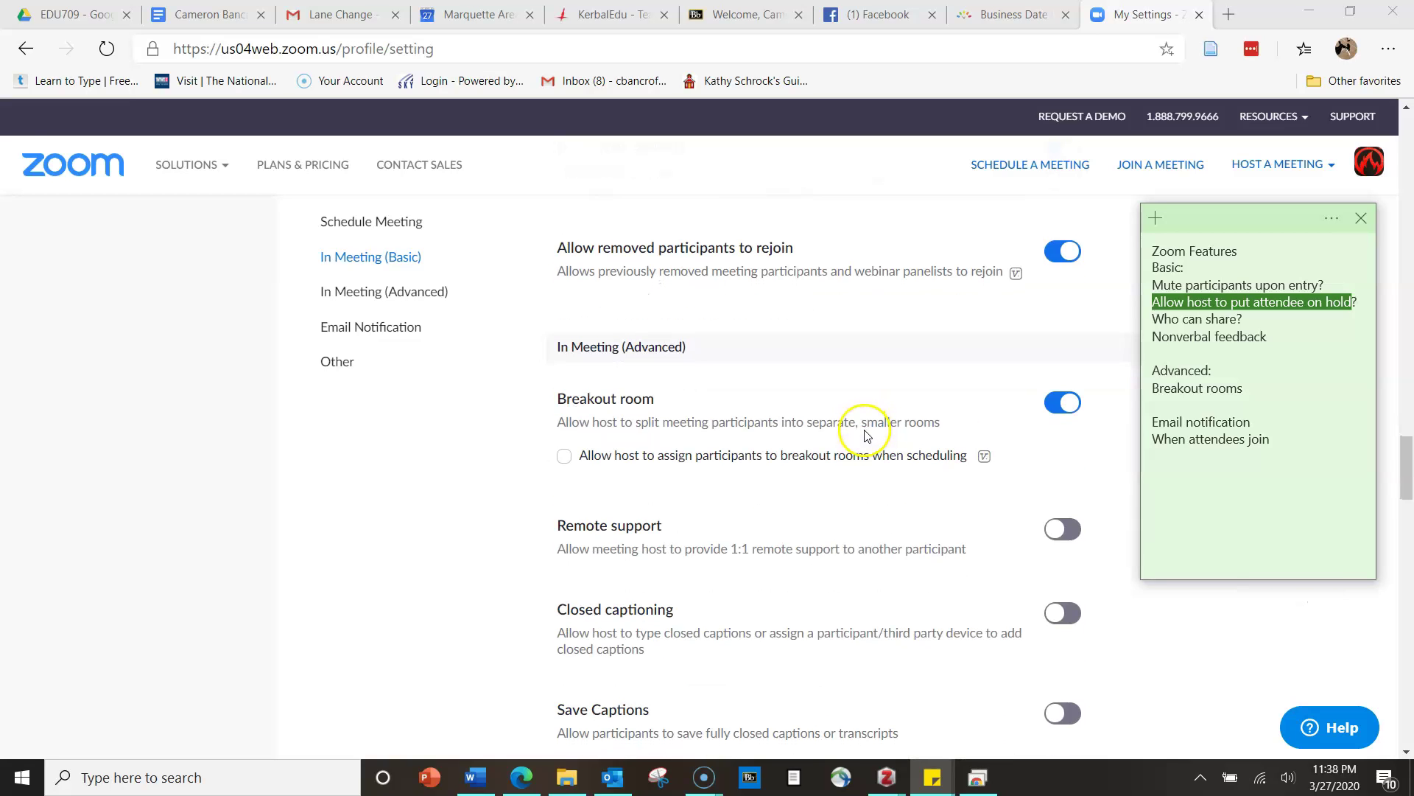
scroll(862, 442, down, 1)
scroll(862, 444, down, 4)
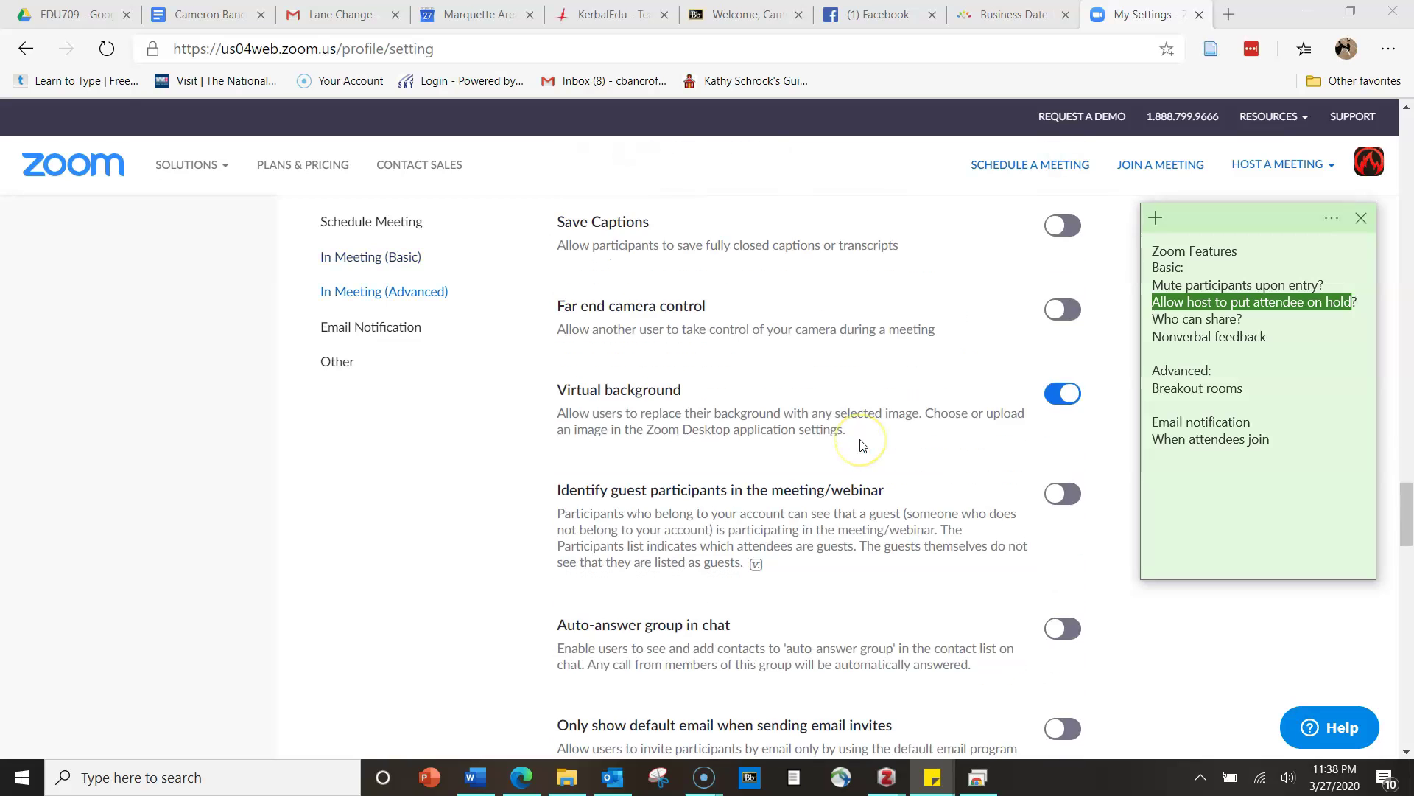
scroll(858, 442, down, 6)
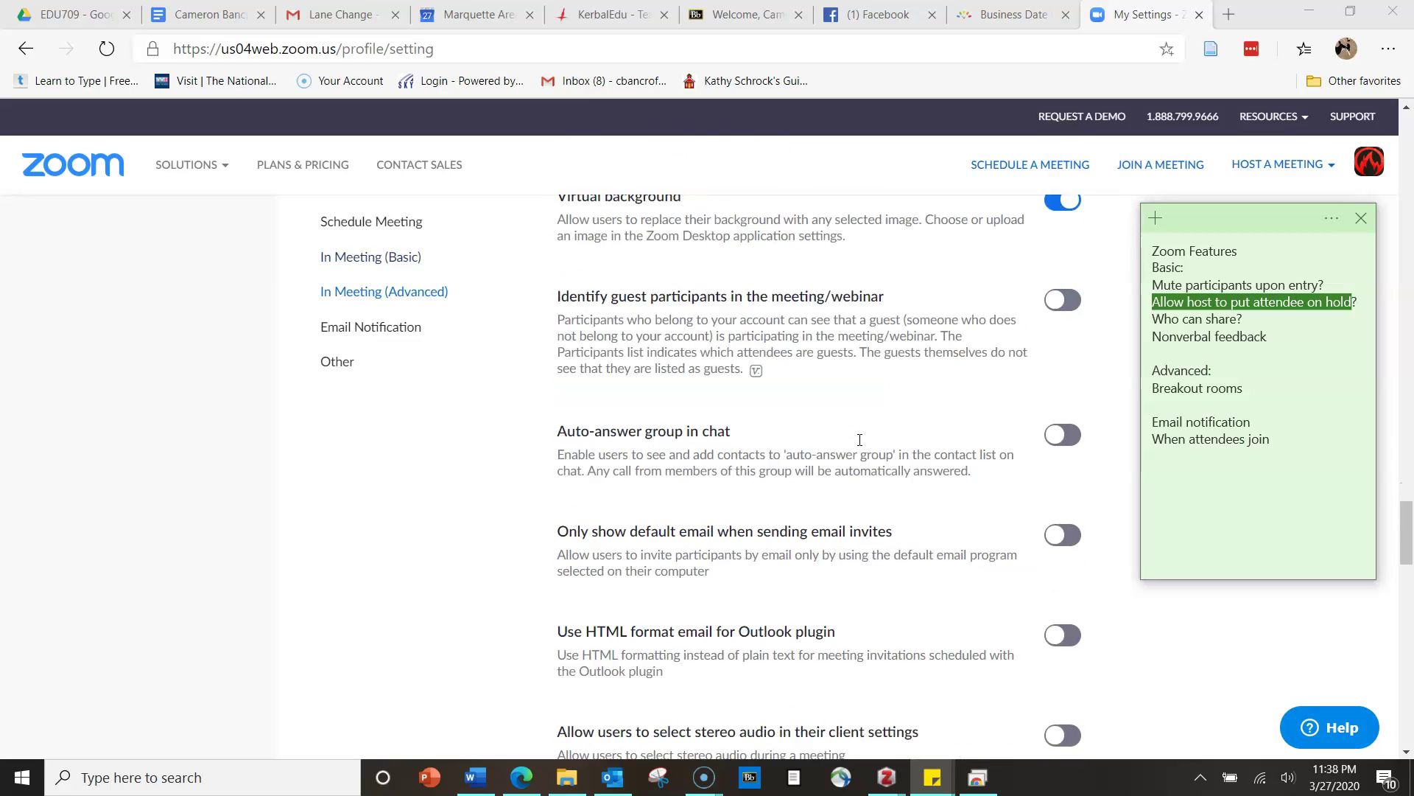
scroll(853, 444, up, 7)
scroll(853, 443, up, 7)
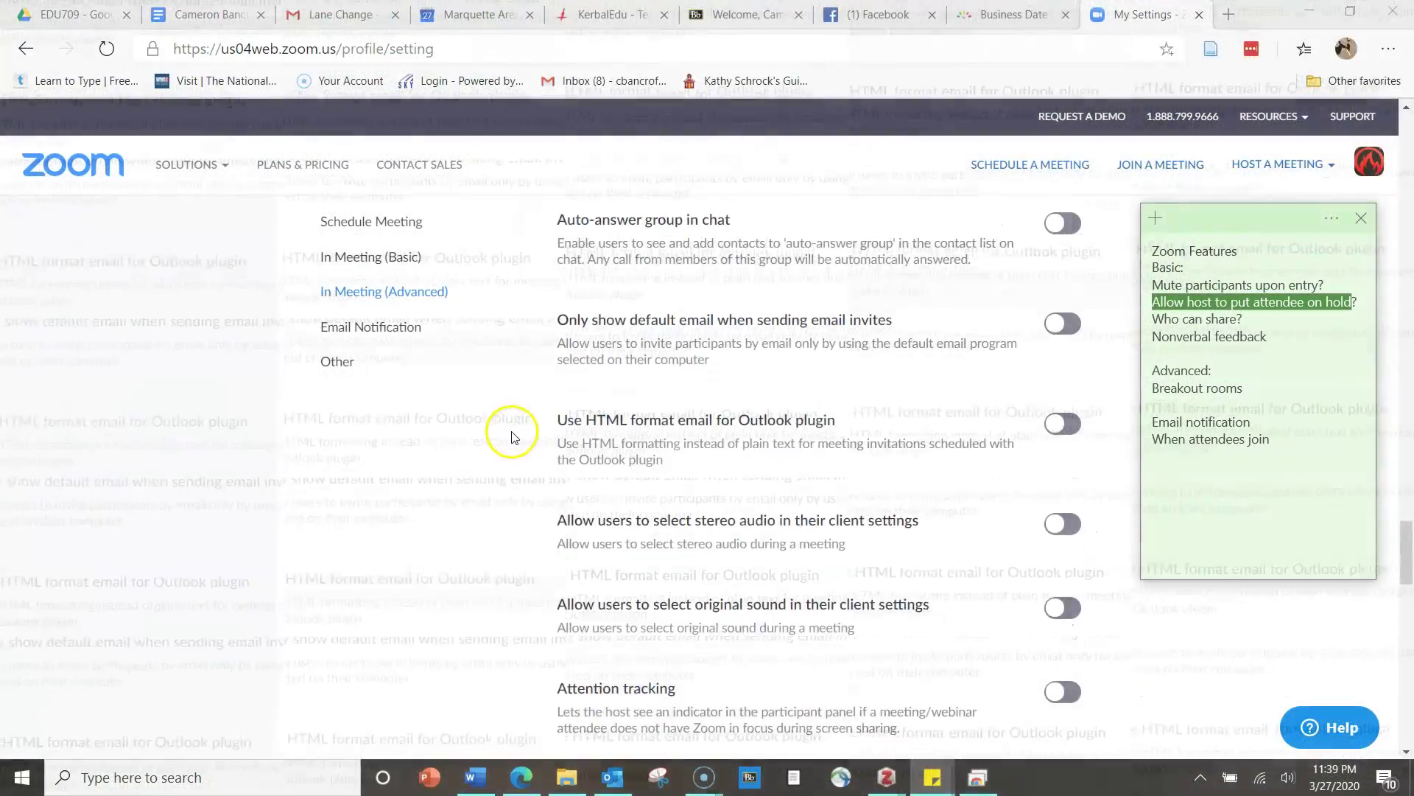
scroll(505, 426, down, 7)
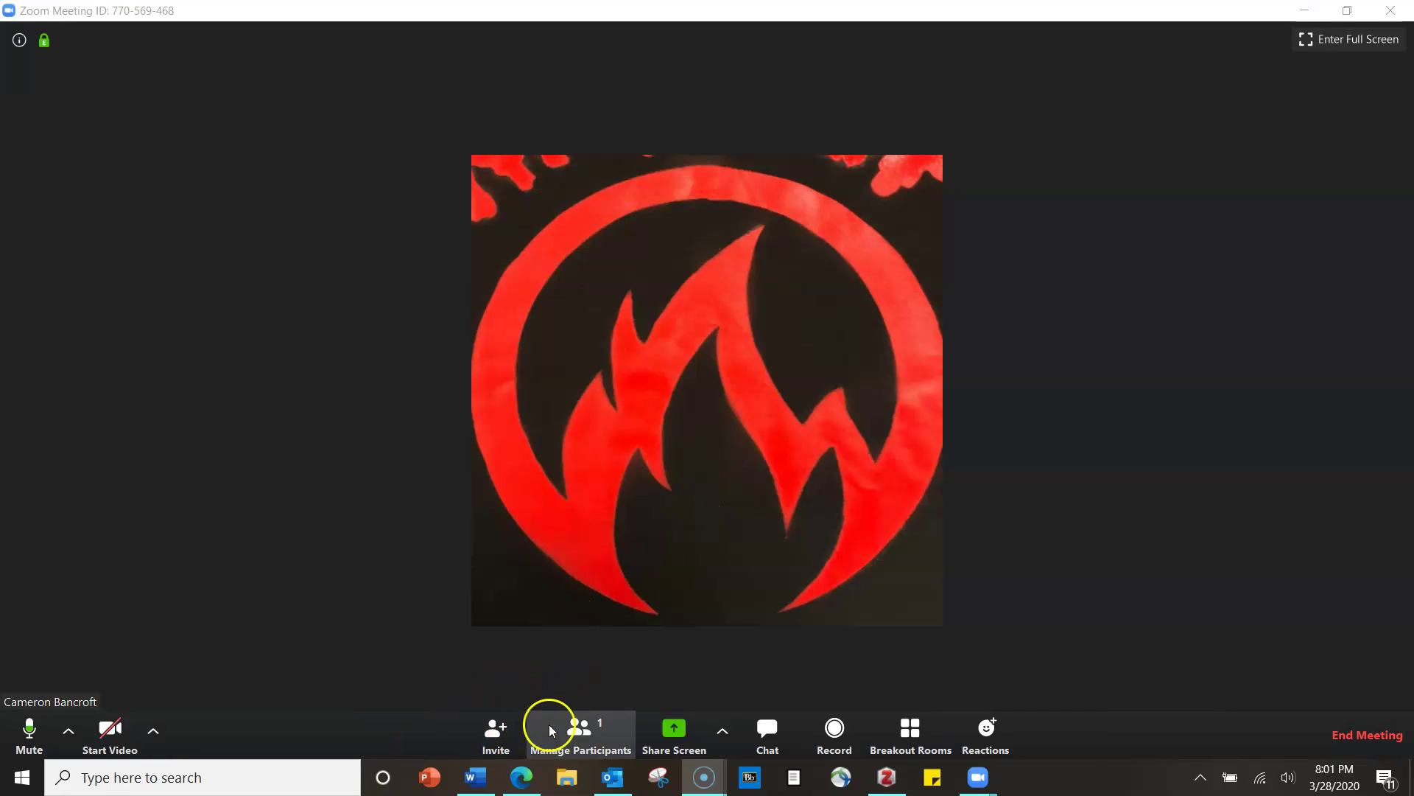
- In the Zoom meeting, open the participants list, check its additional host options, and show the available reactions
click(580, 733)
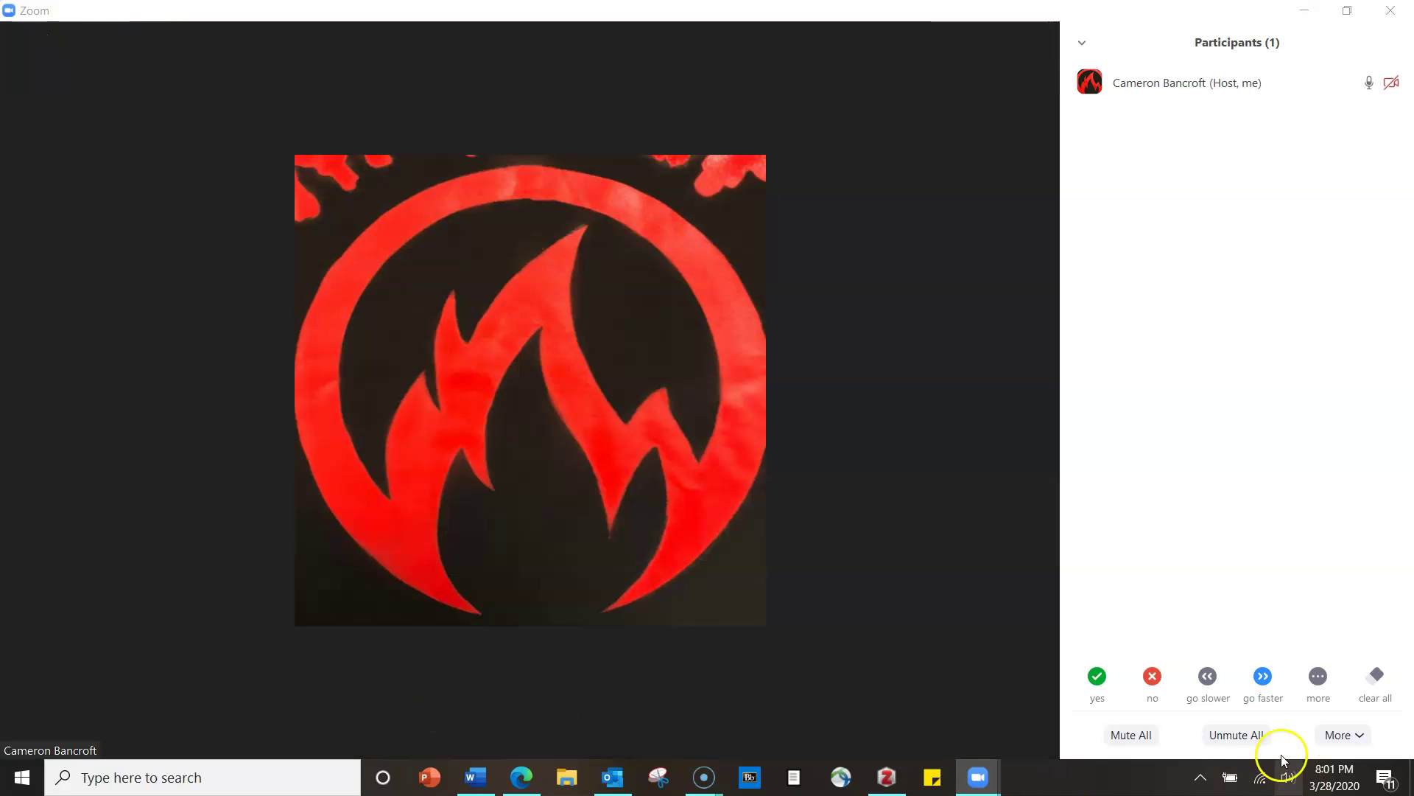
click(1362, 730)
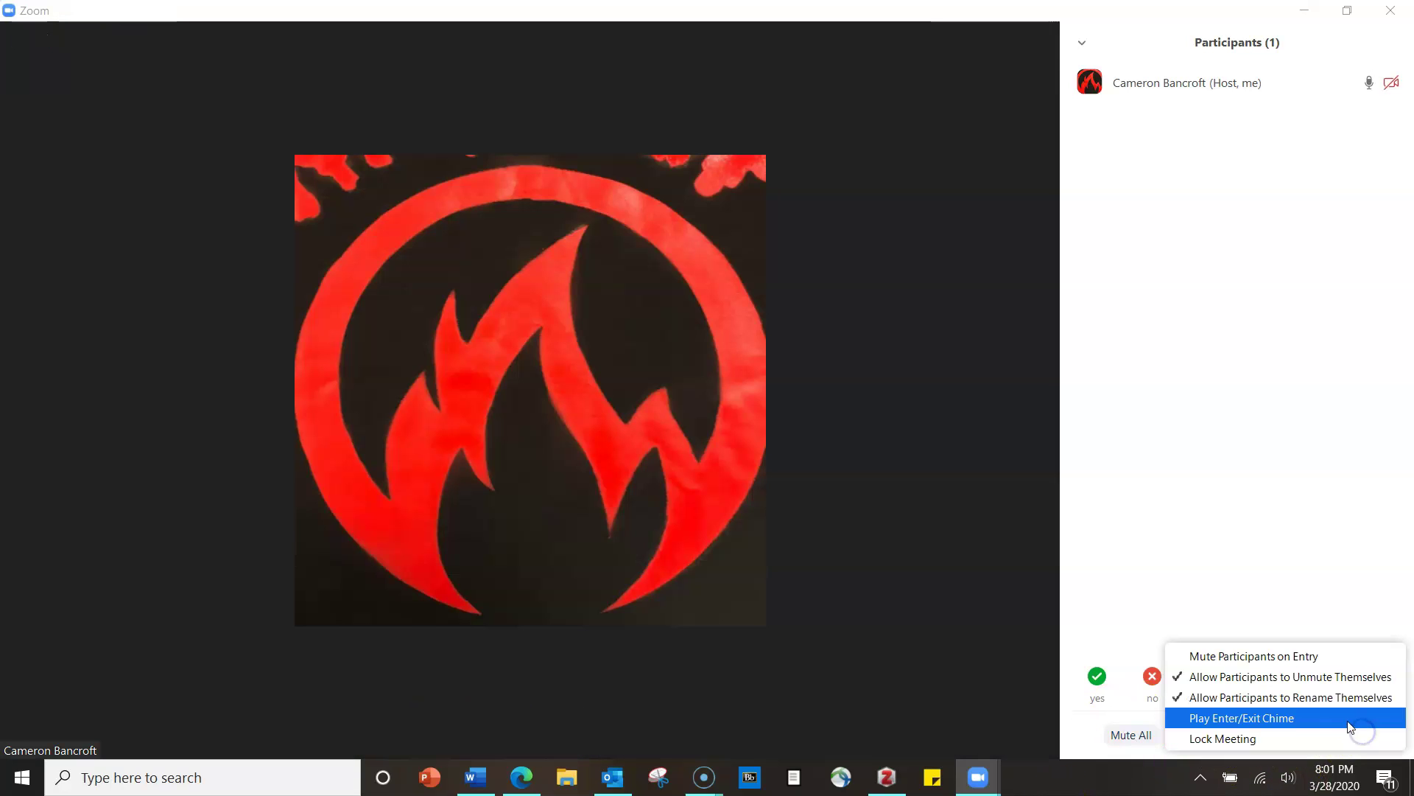
click(1298, 582)
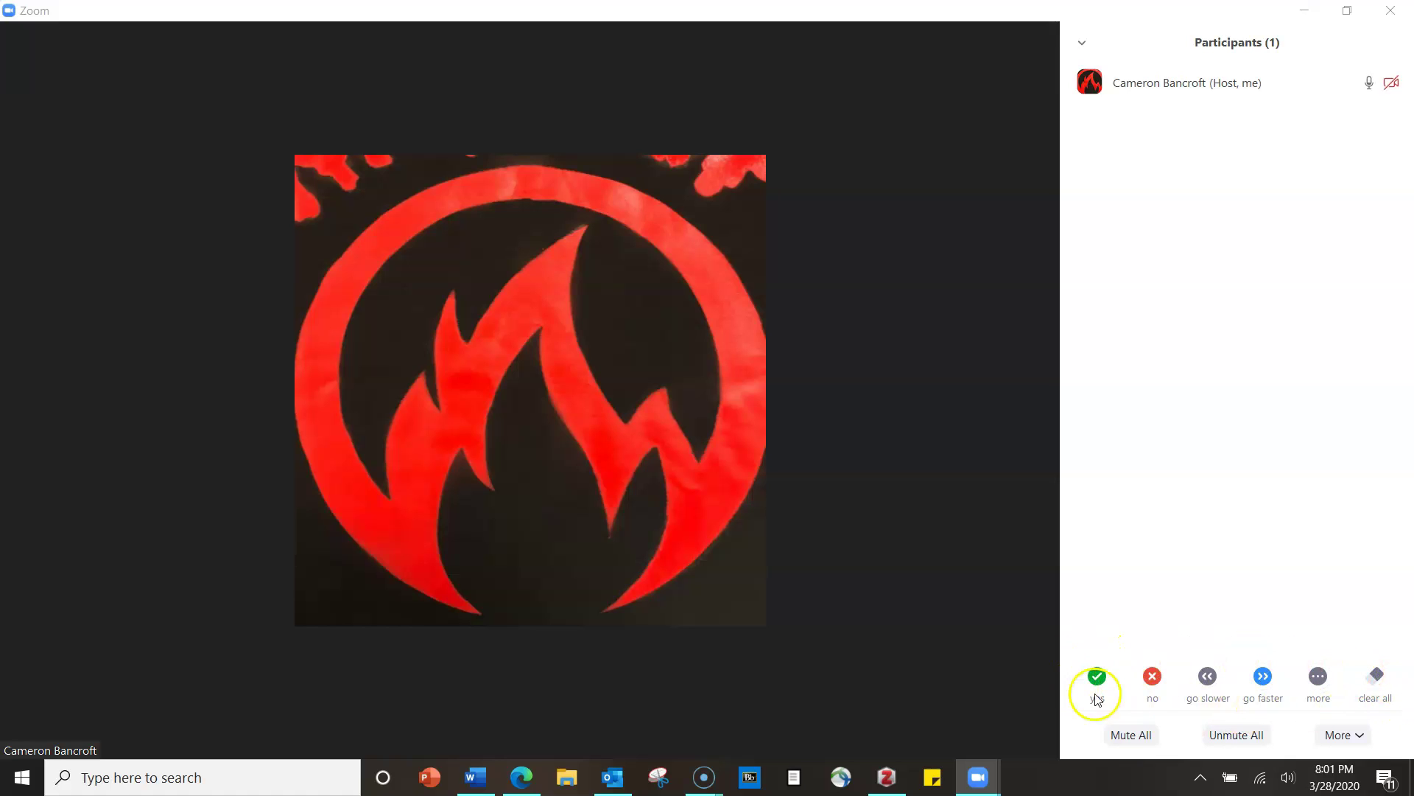
mouse_move(574, 755)
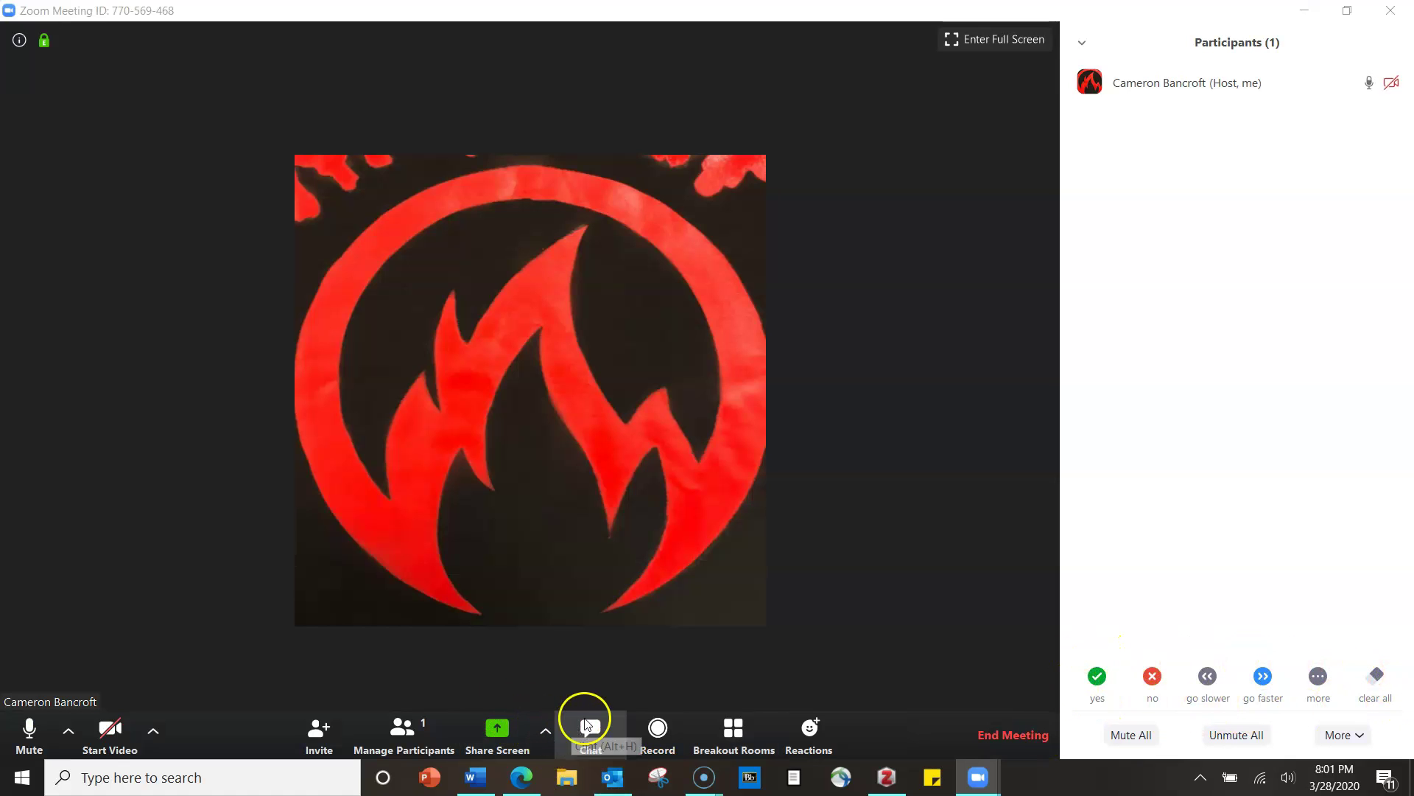
click(797, 729)
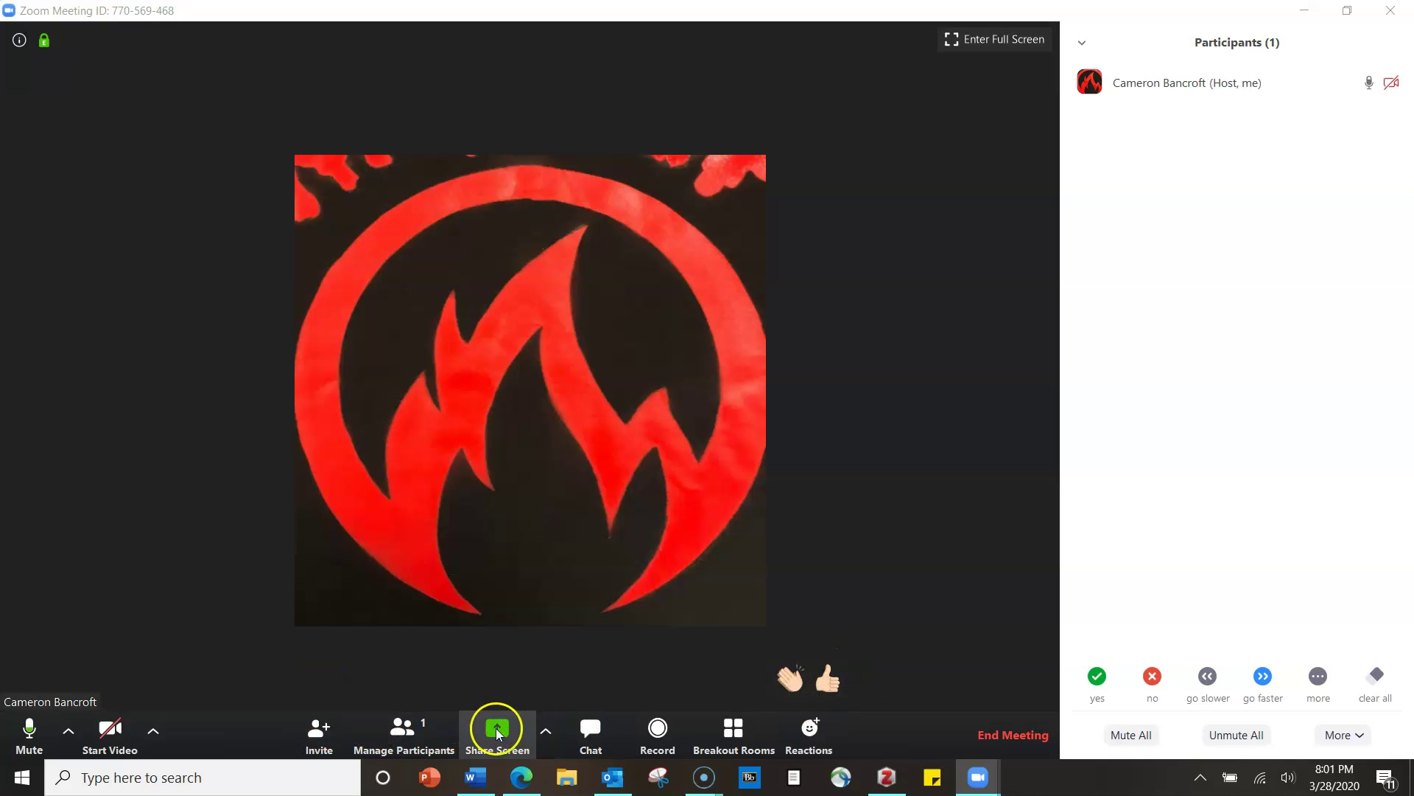
- Examine the screen sharing permissions and the Basic and Advanced sharing sources, leaving the selection without sharing anything
click(544, 731)
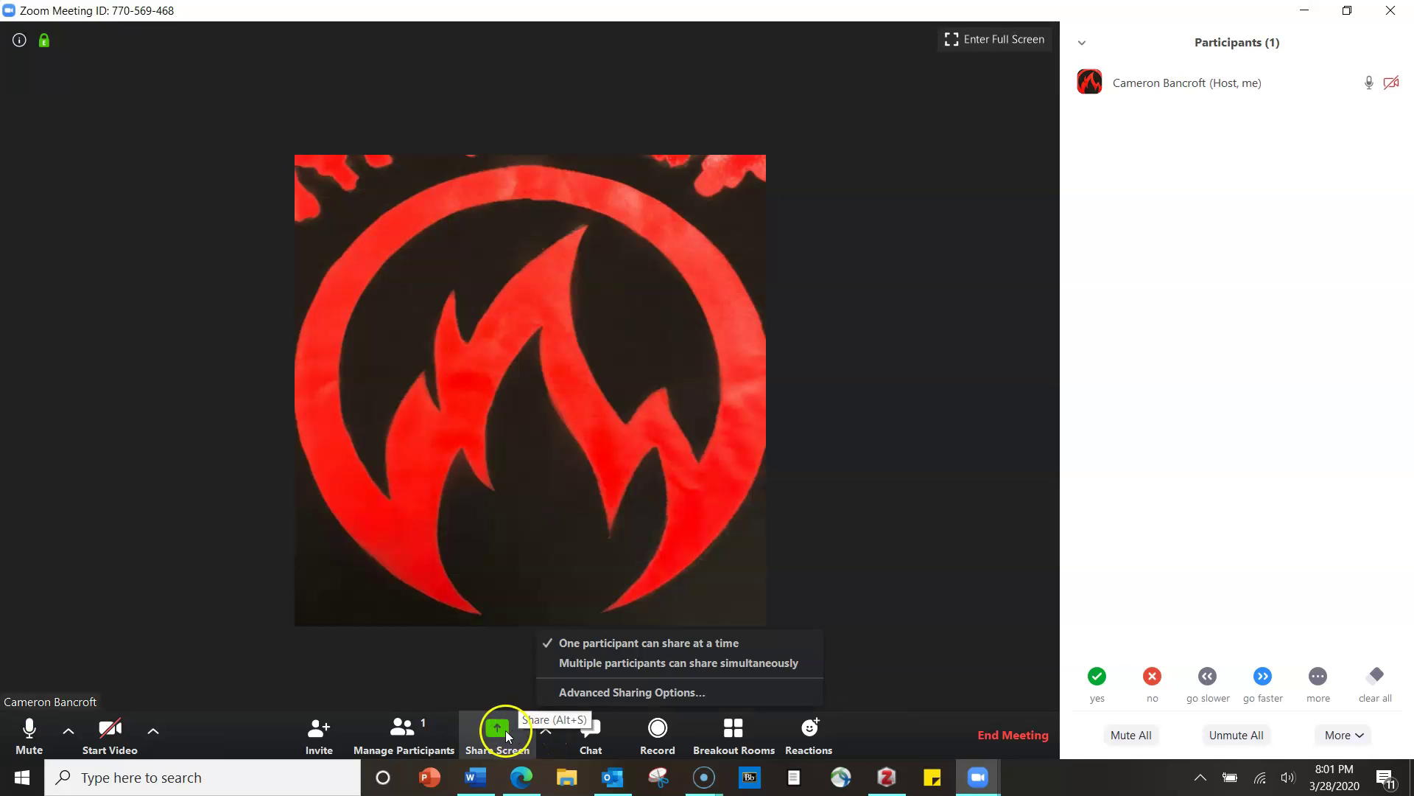
click(512, 735)
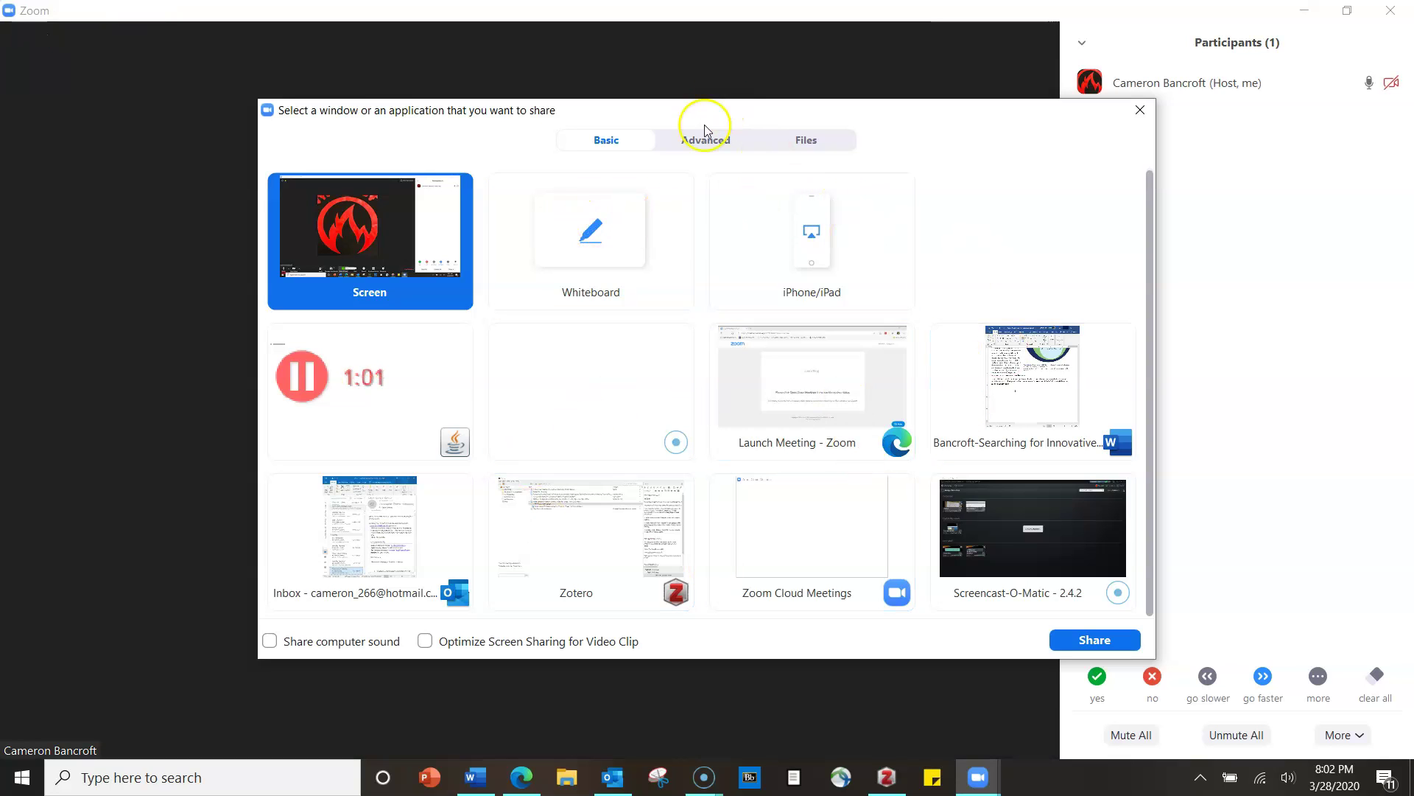
click(684, 140)
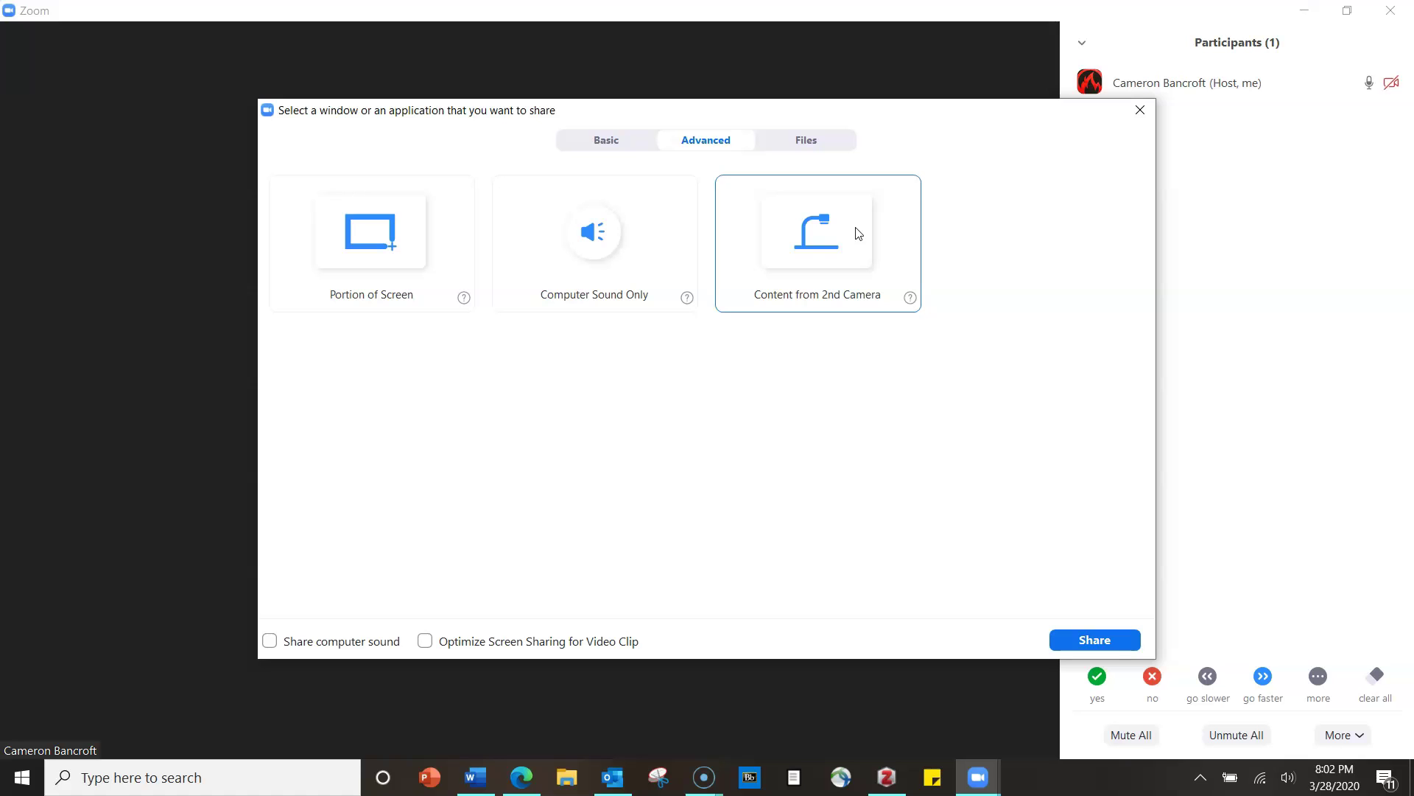
click(638, 143)
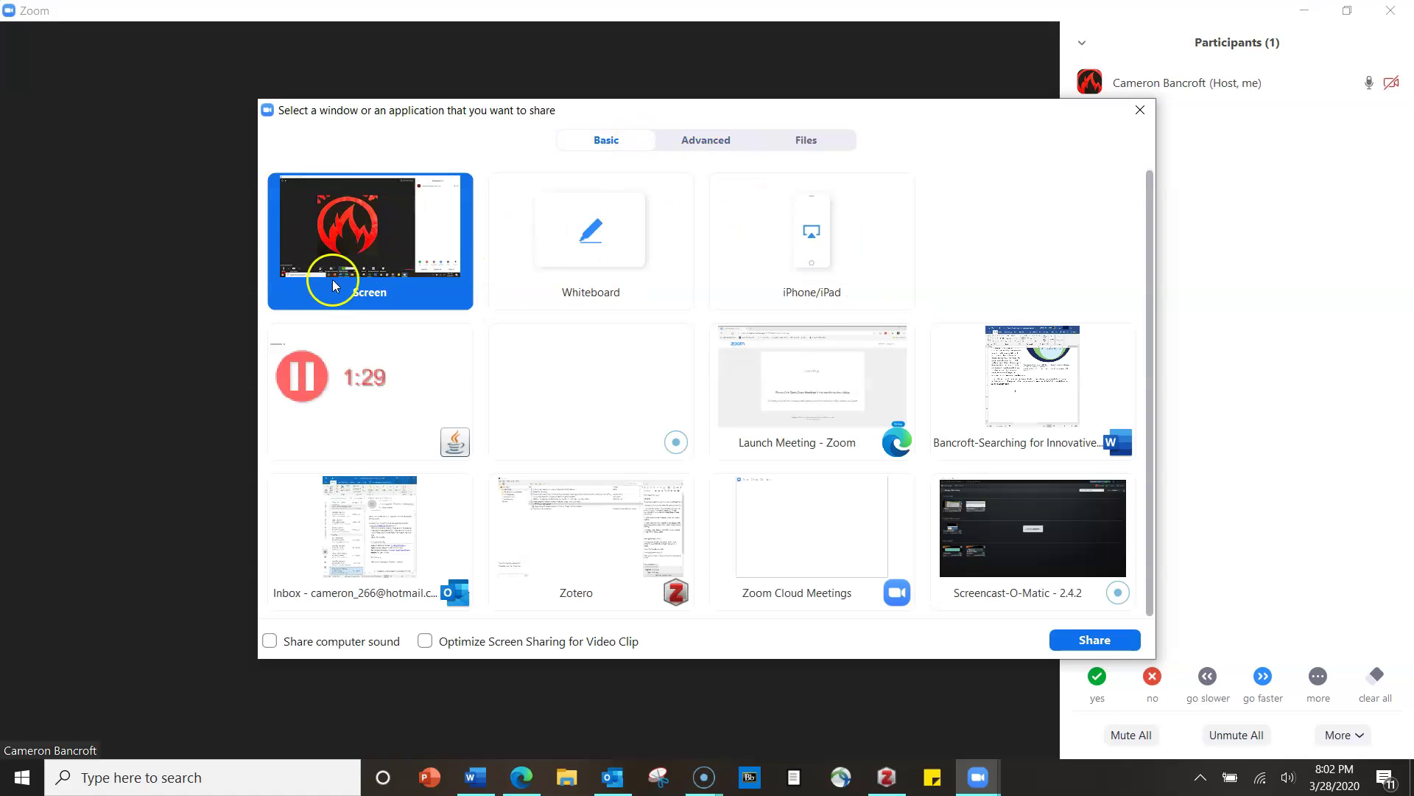
click(1140, 111)
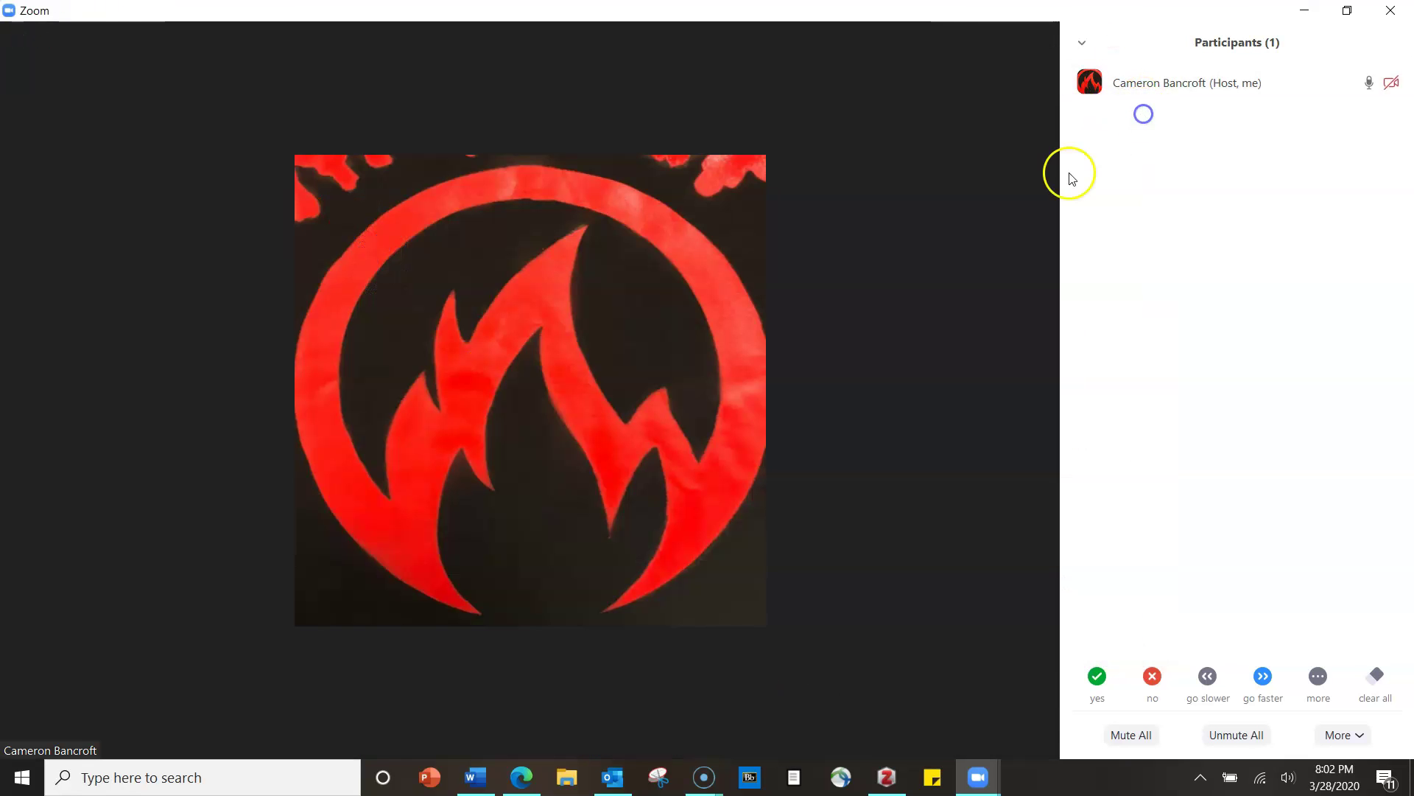
- Open the meeting's group chat and check which recipients a message can be sent to
click(587, 730)
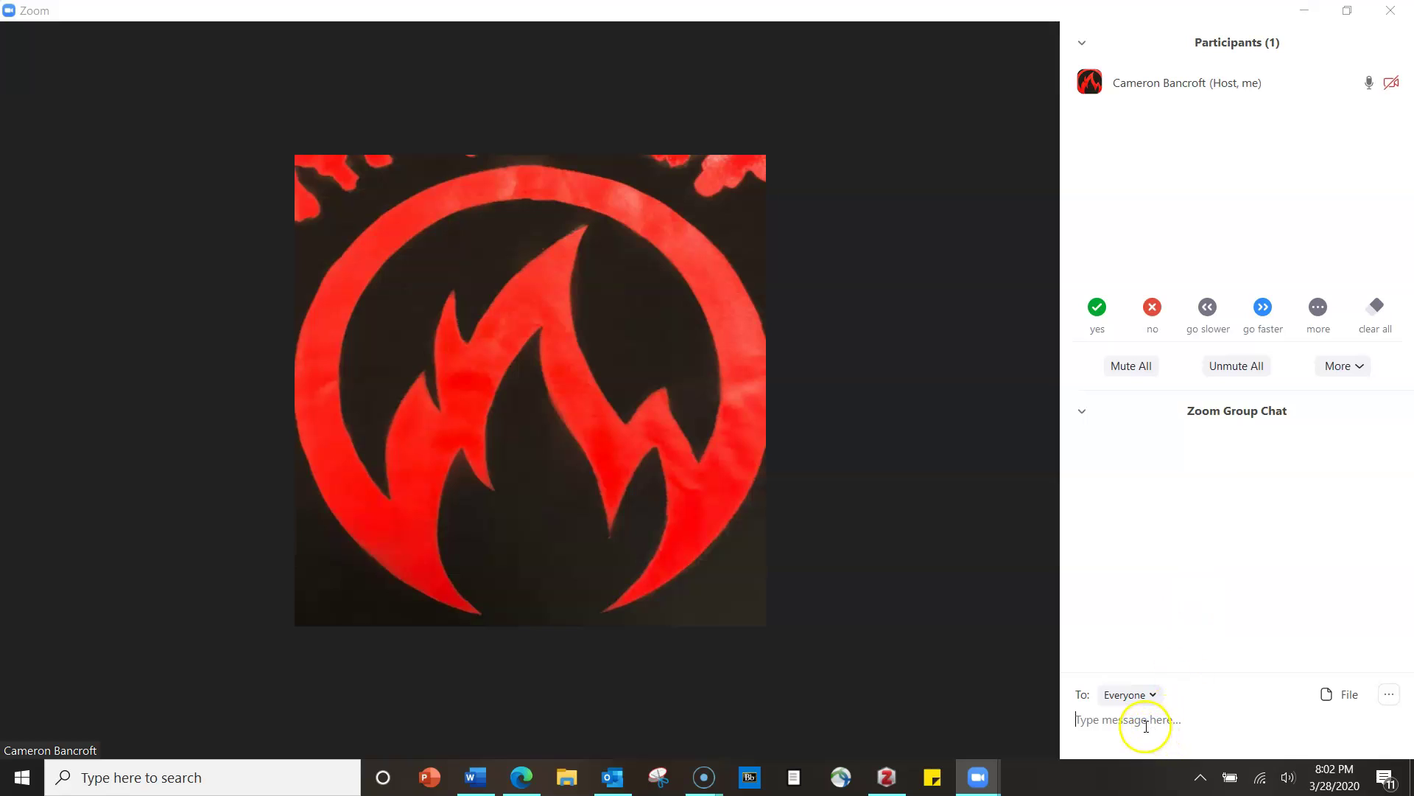
click(1147, 695)
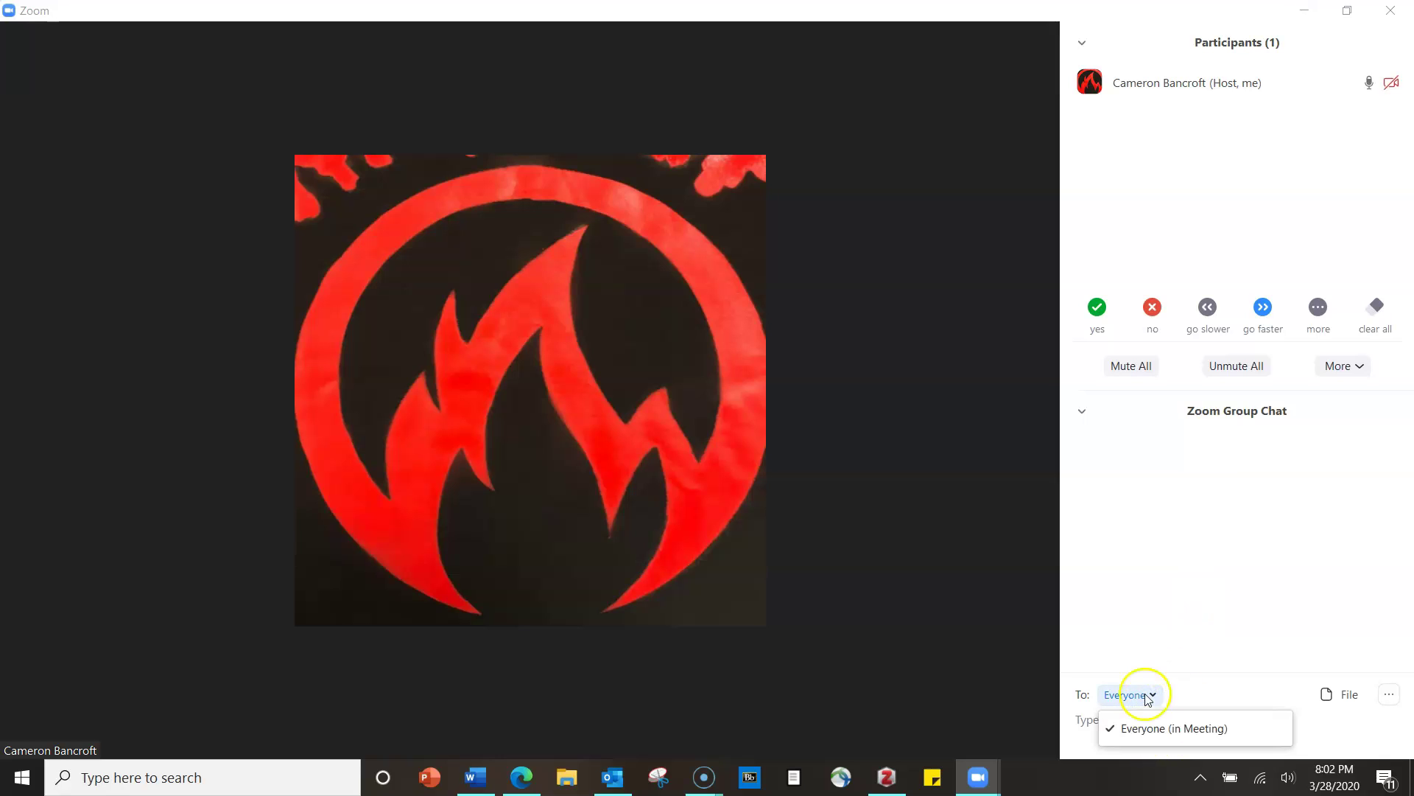
click(1194, 641)
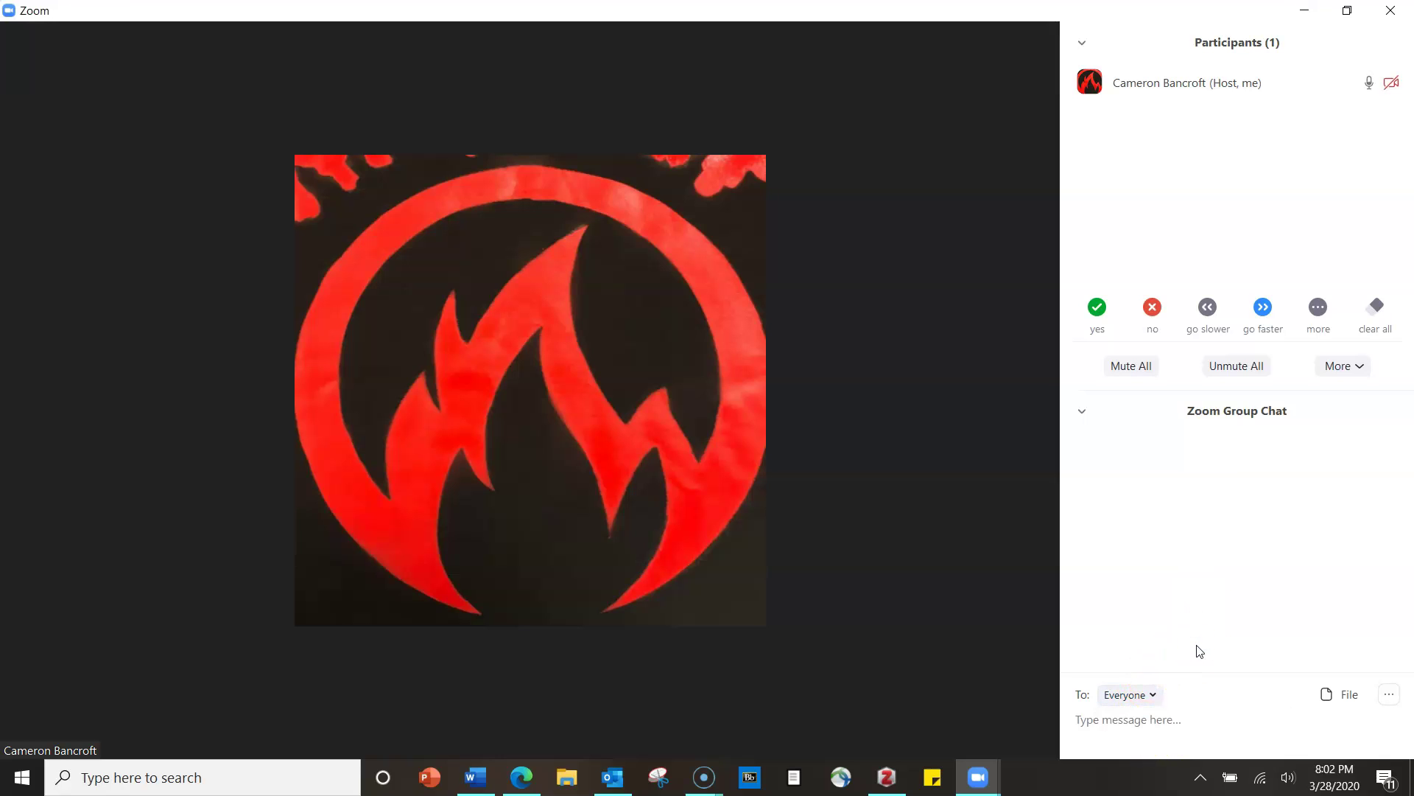
- Create 5 breakout rooms with participants assigned automatically, and show the breakout room options
mouse_move(658, 733)
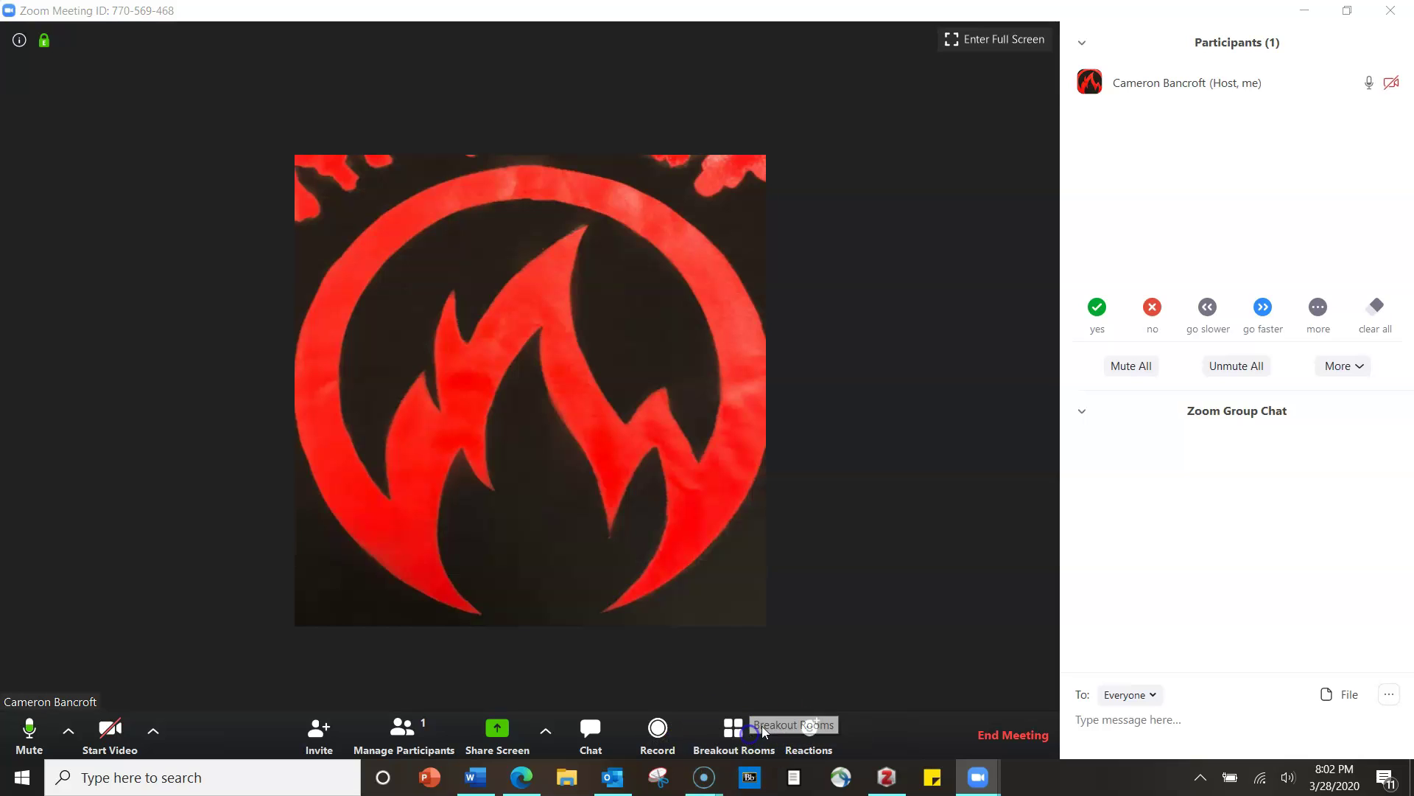
click(735, 725)
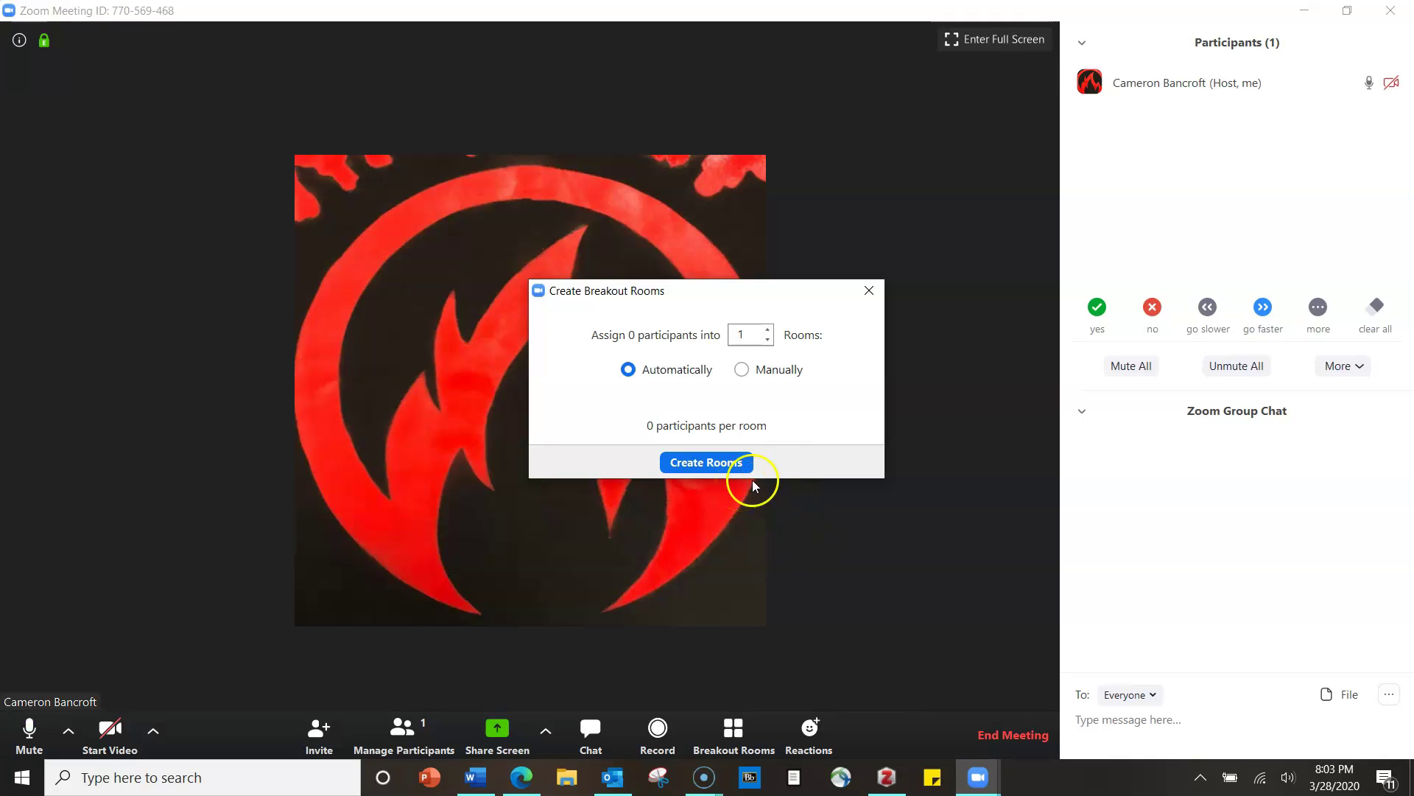
click(768, 329)
click(768, 329)
click(768, 329)
click(767, 330)
click(768, 329)
click(768, 340)
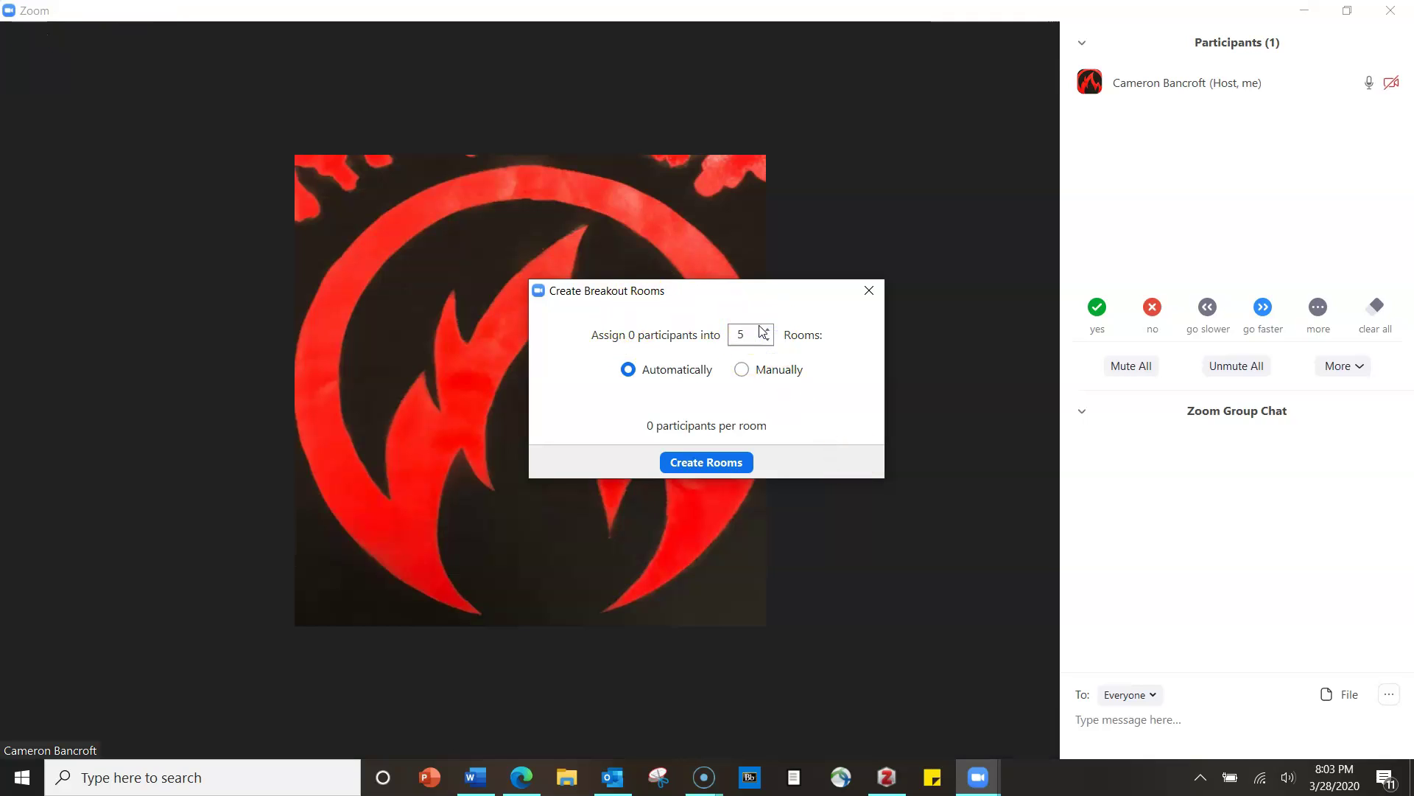
click(702, 463)
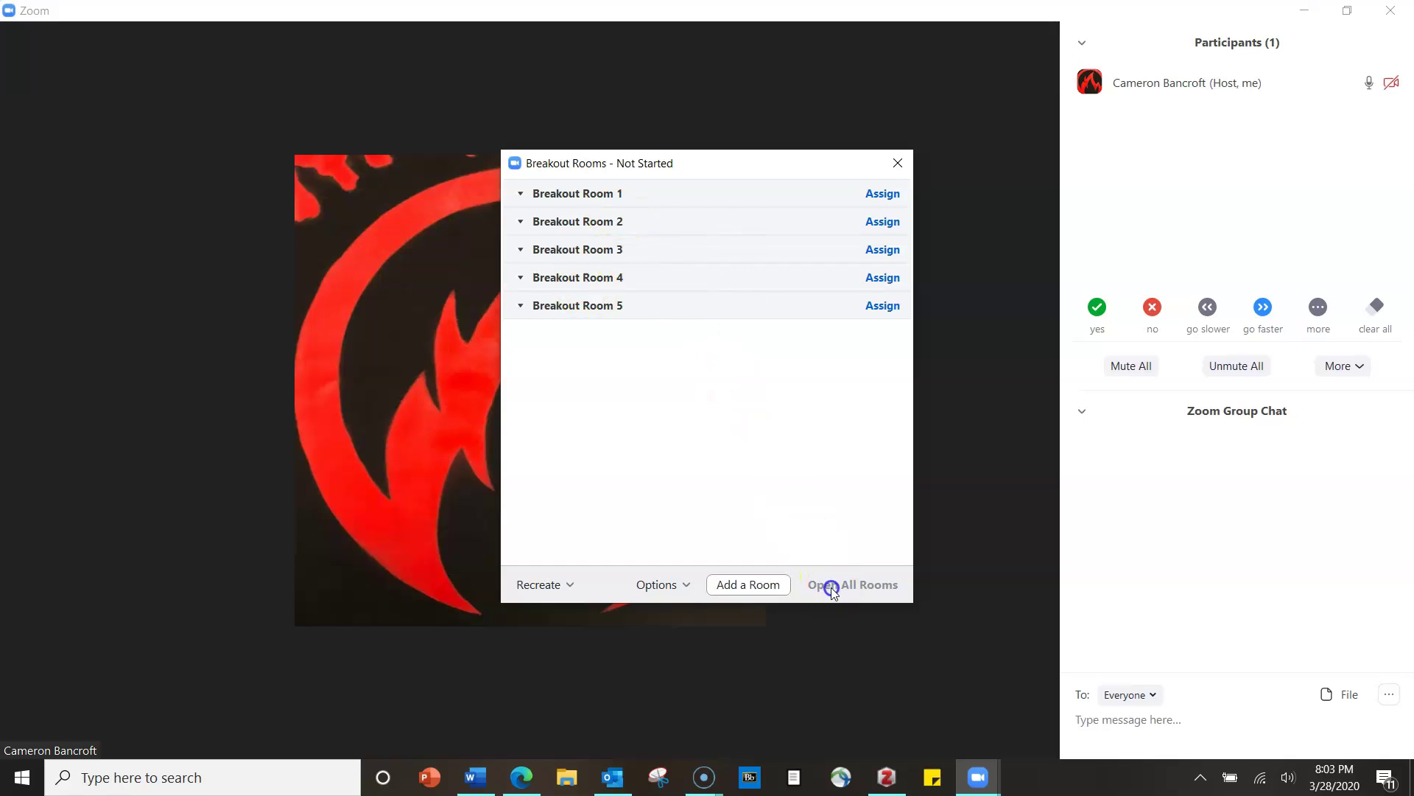
click(648, 585)
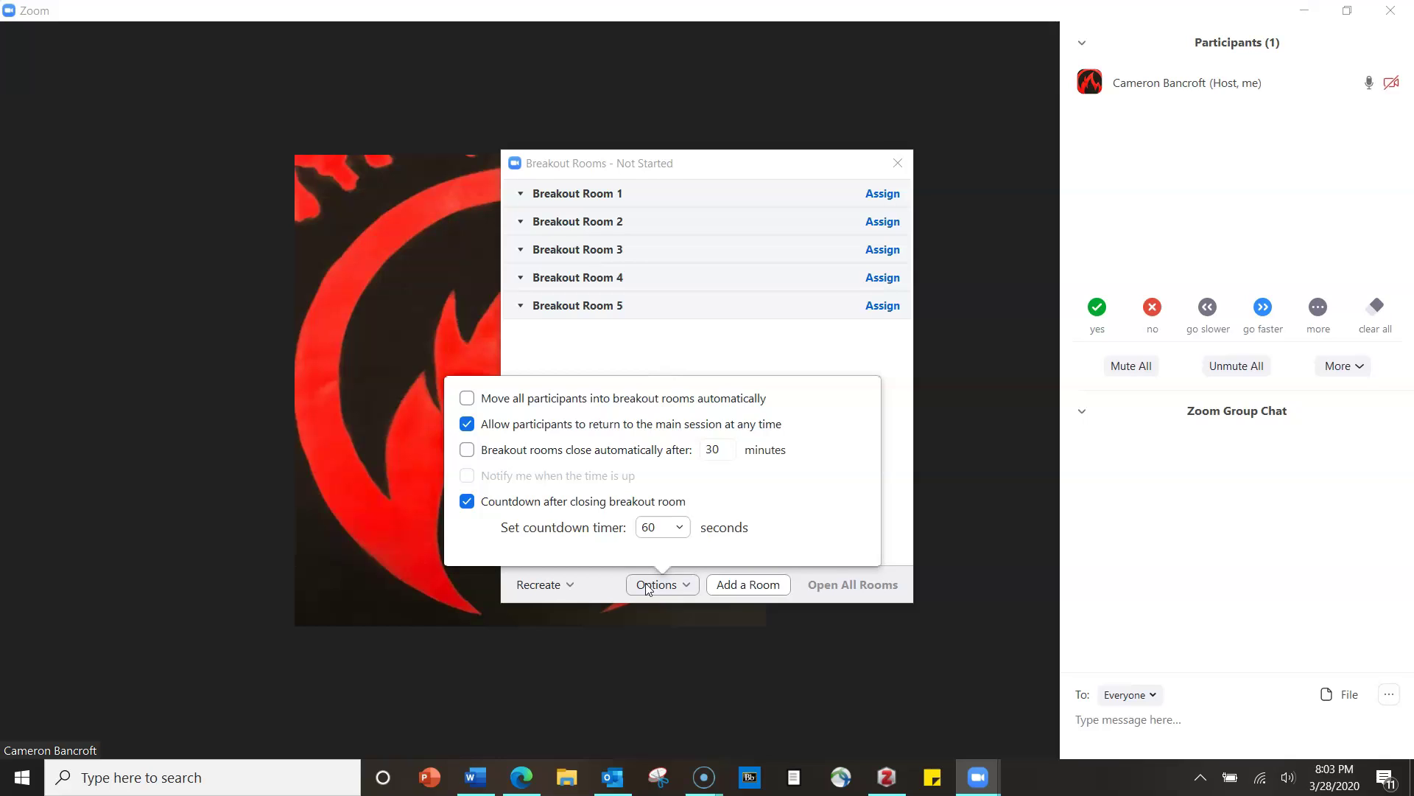
- Check the countdown timer choices in the breakout room options, and close the Breakout Rooms window without opening the rooms
click(597, 564)
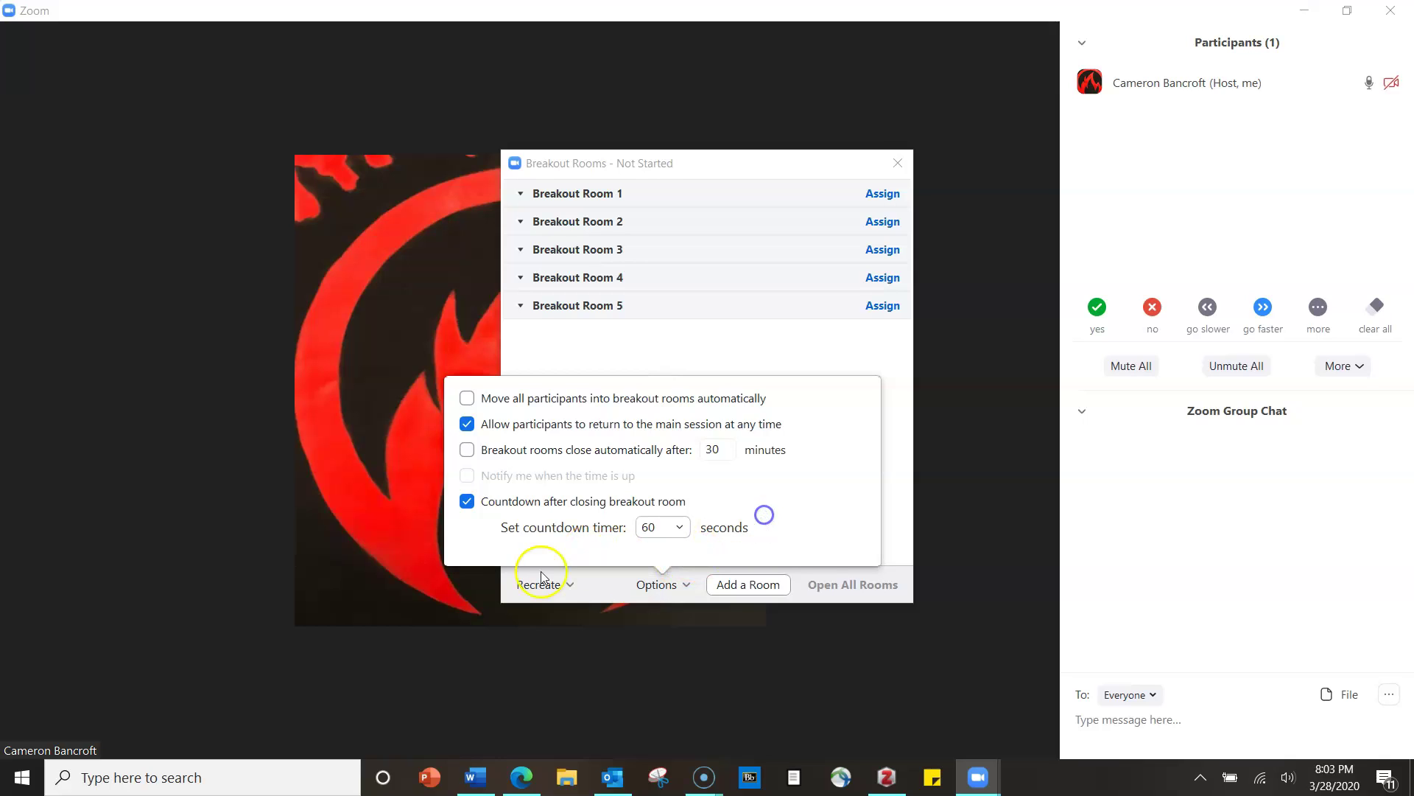
click(666, 530)
click(667, 530)
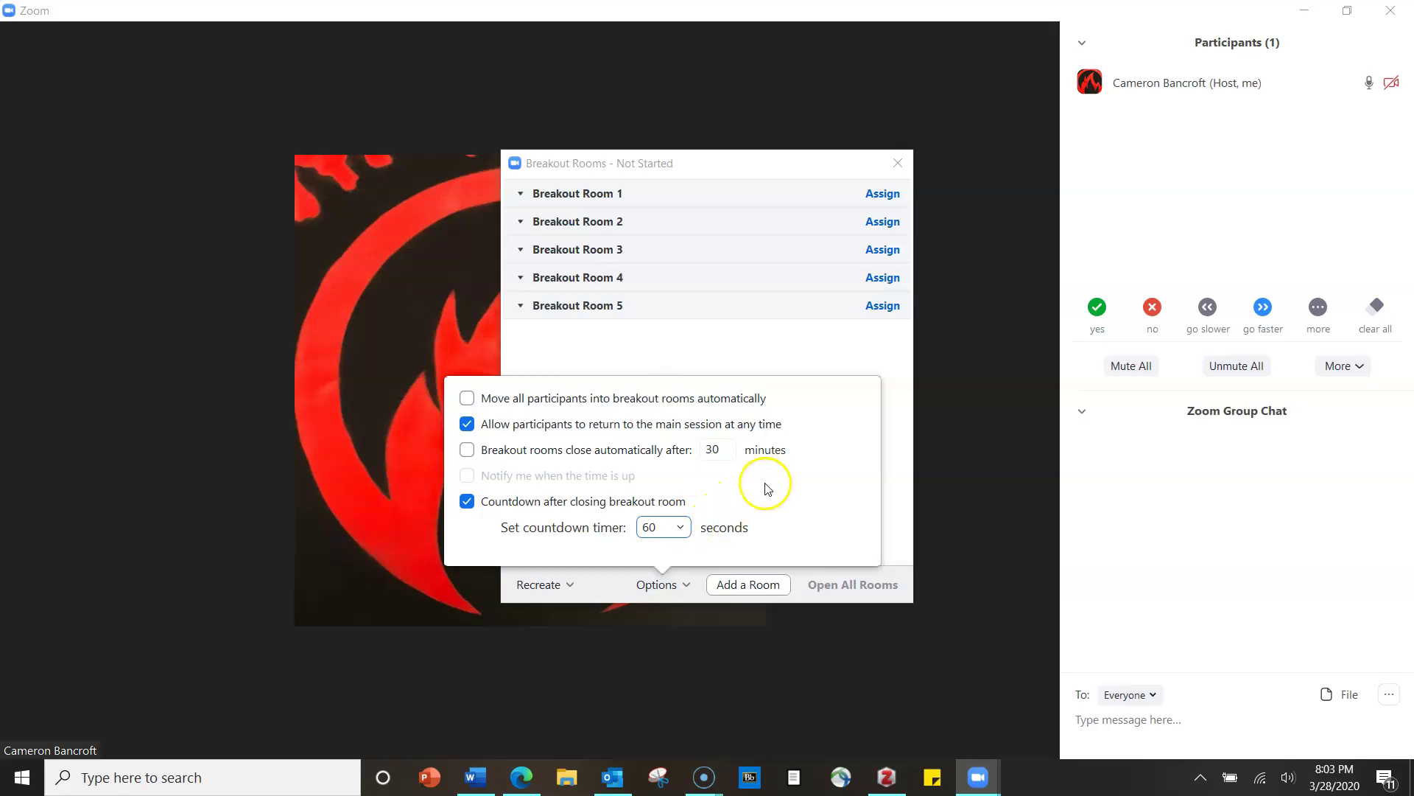
click(900, 439)
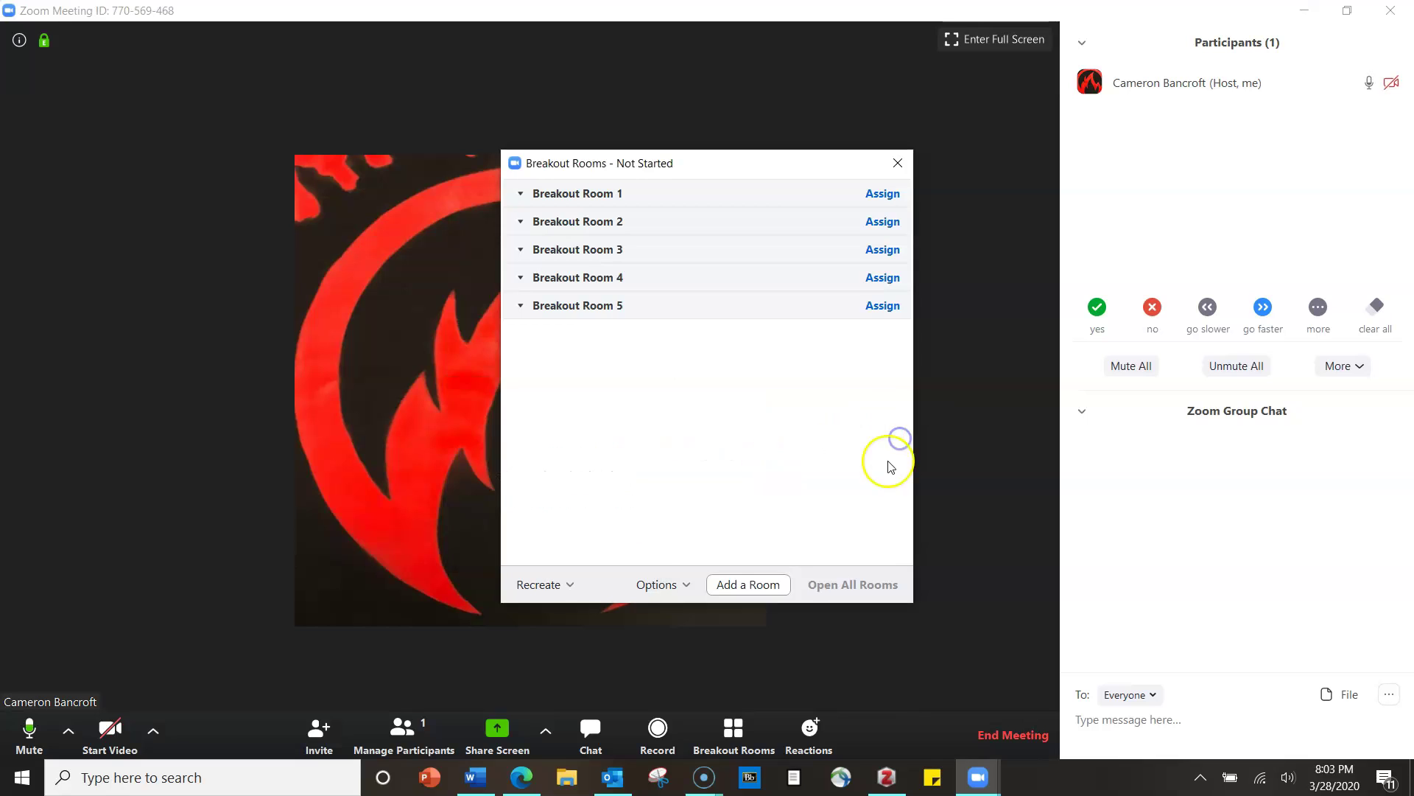
click(900, 163)
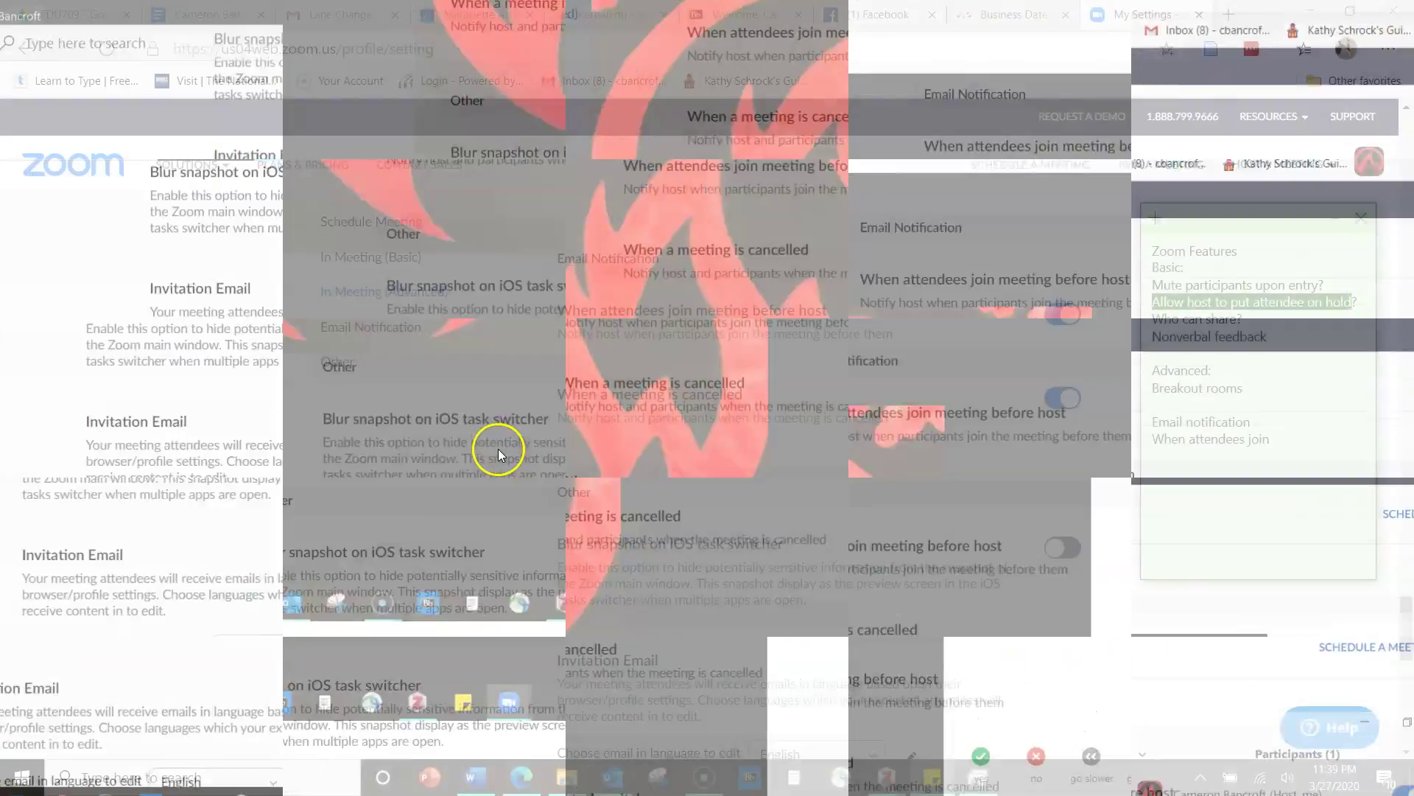
- In the Zoom web settings, examine the Email Notification and Other sections, including the invitation email and schedule privilege settings
scroll(494, 460, down, 1)
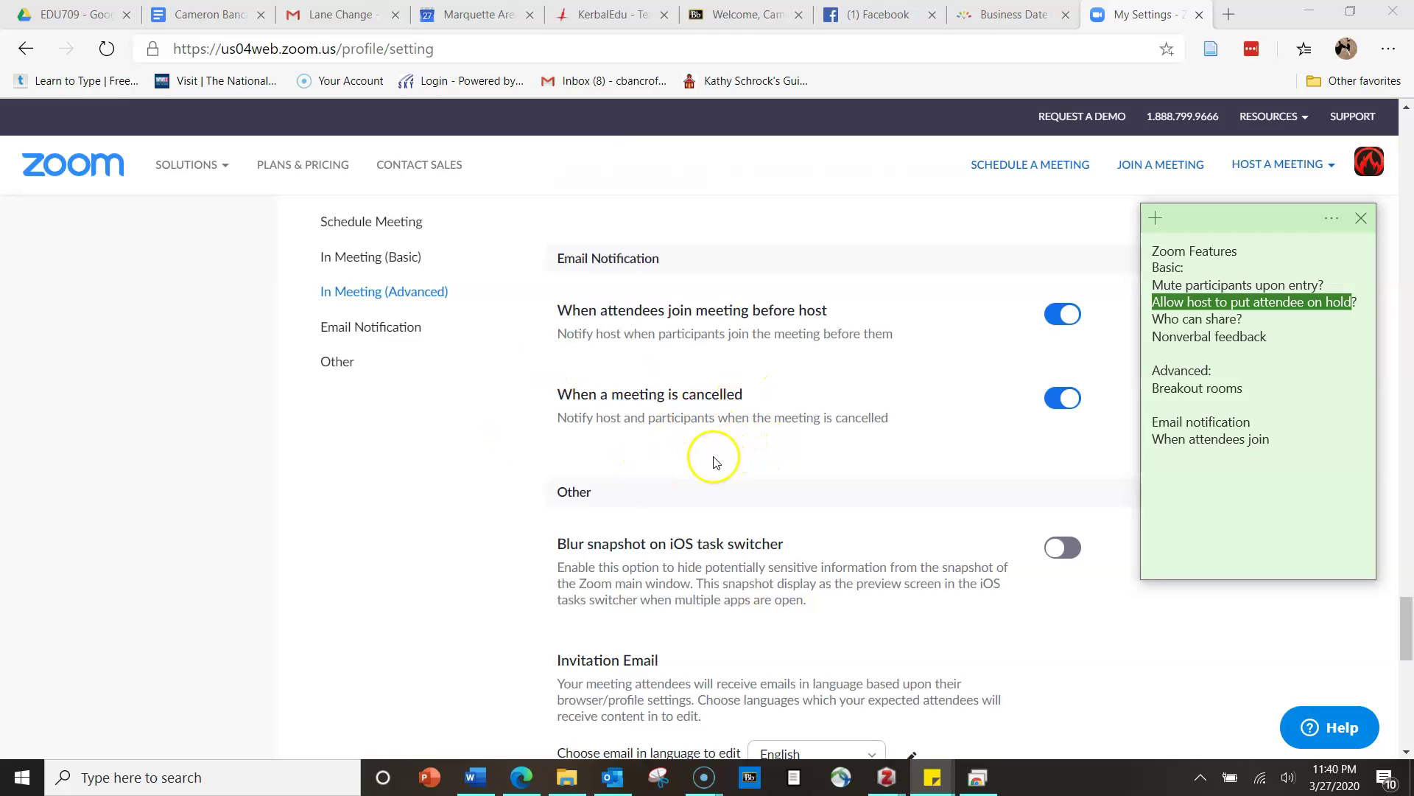
scroll(709, 471, down, 7)
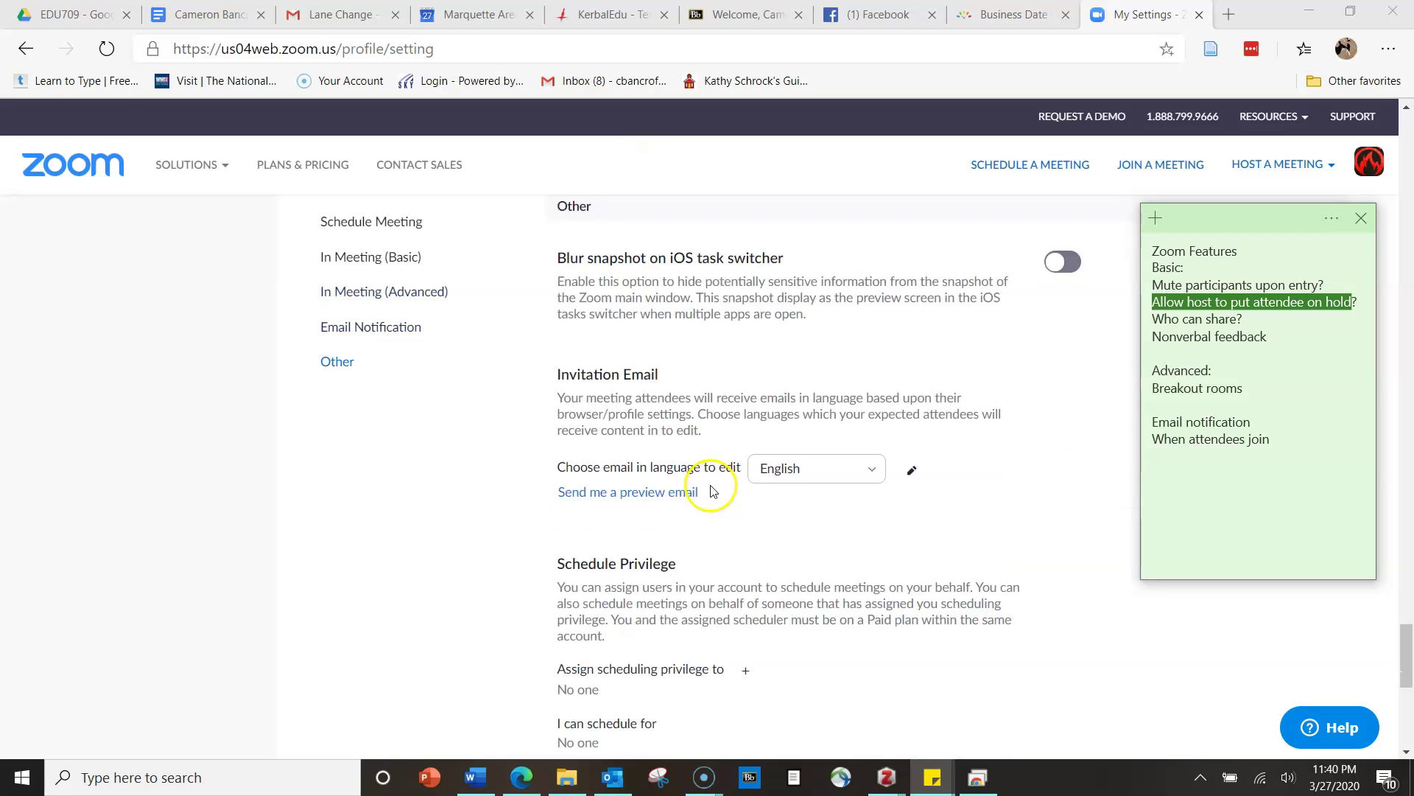
scroll(711, 494, up, 7)
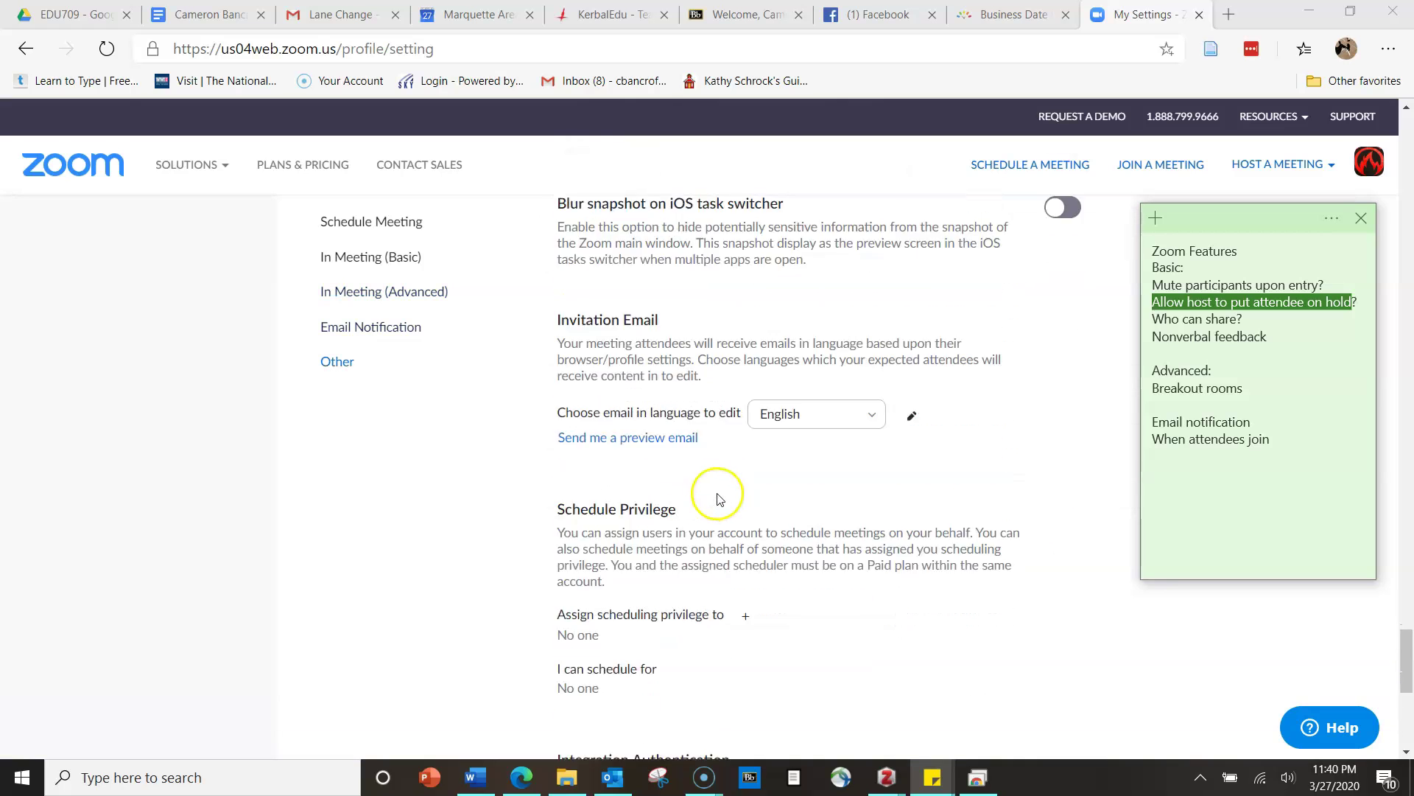